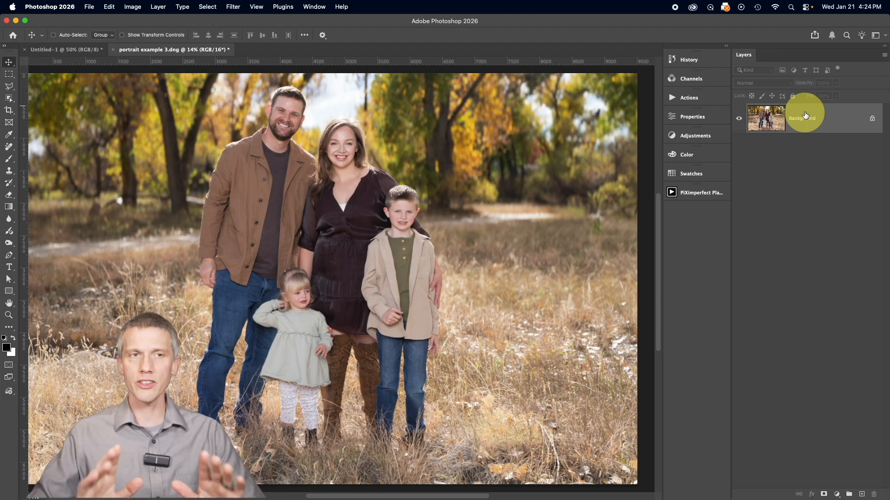
Duplicate the Background layer and convert the copy for smart filters.
key(super+j)
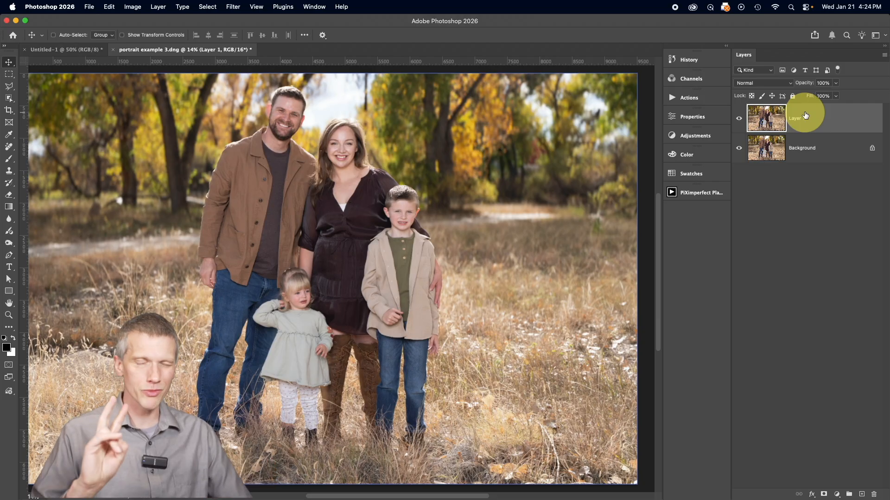
right_click(805, 115)
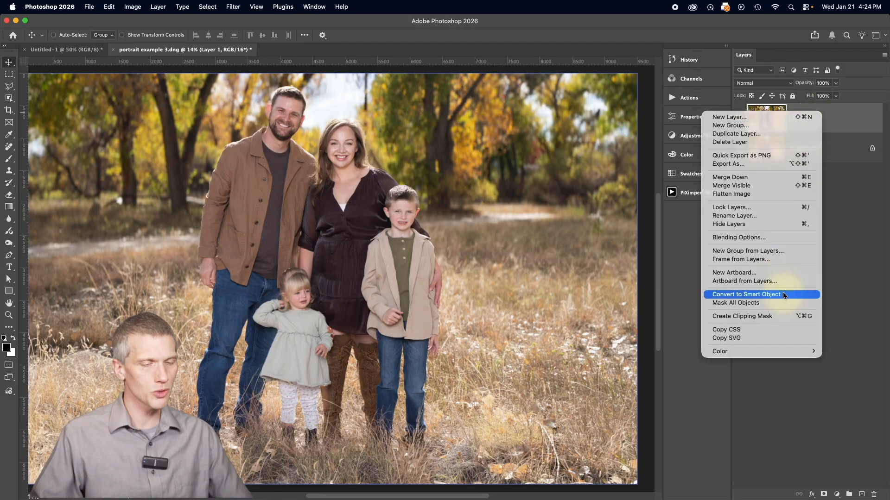
click(243, 8)
click(234, 7)
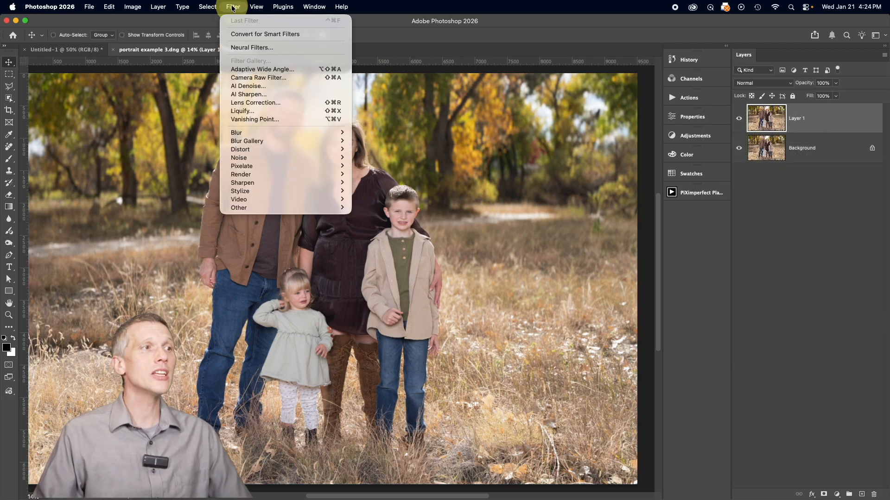
click(310, 34)
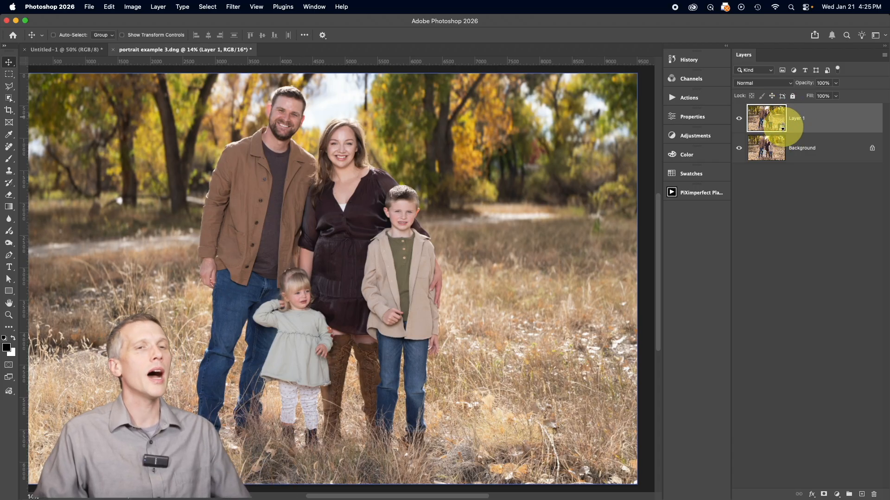
Open the Camera Raw Filter on Layer 1 and apply Lens Blur.
click(233, 7)
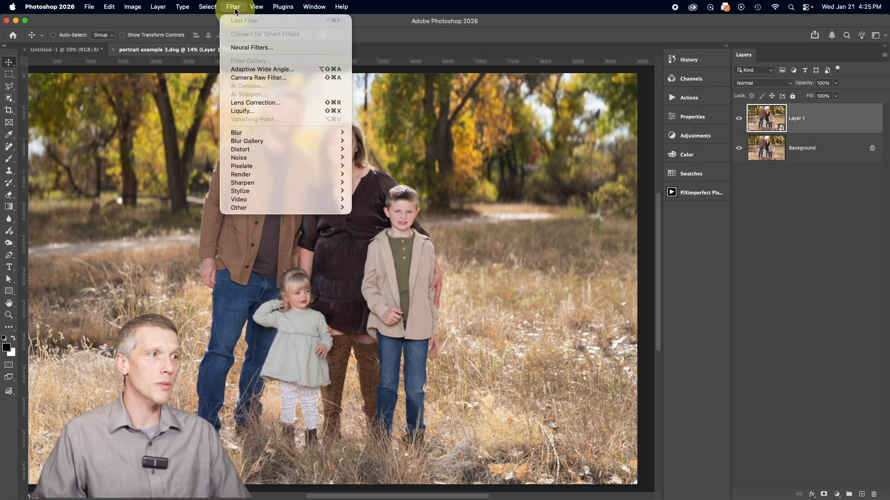
click(274, 78)
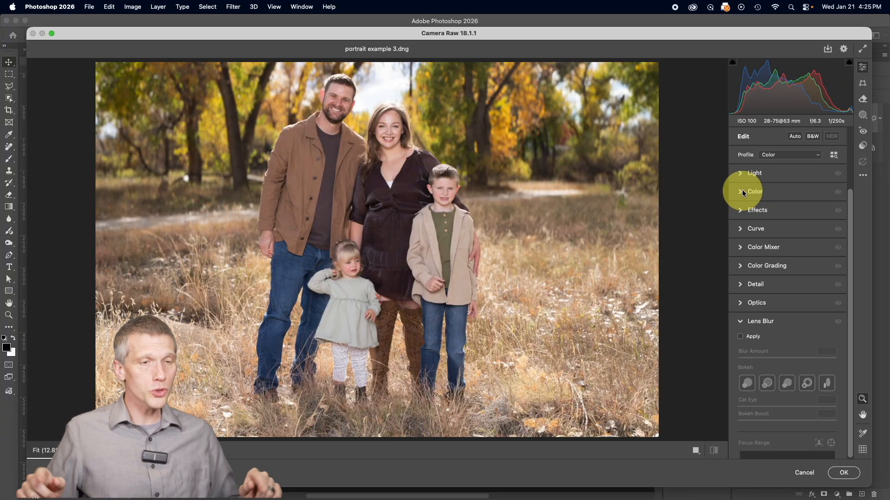
scroll(741, 190, down, 4)
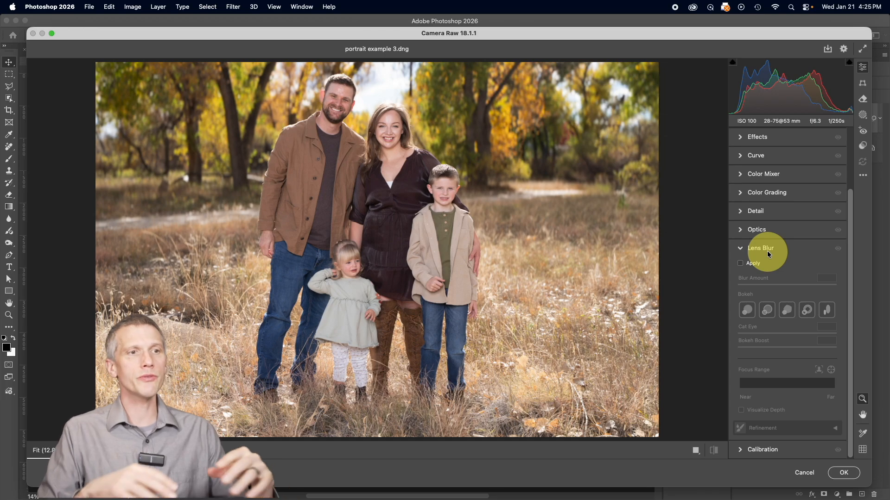
mouse_move(767, 252)
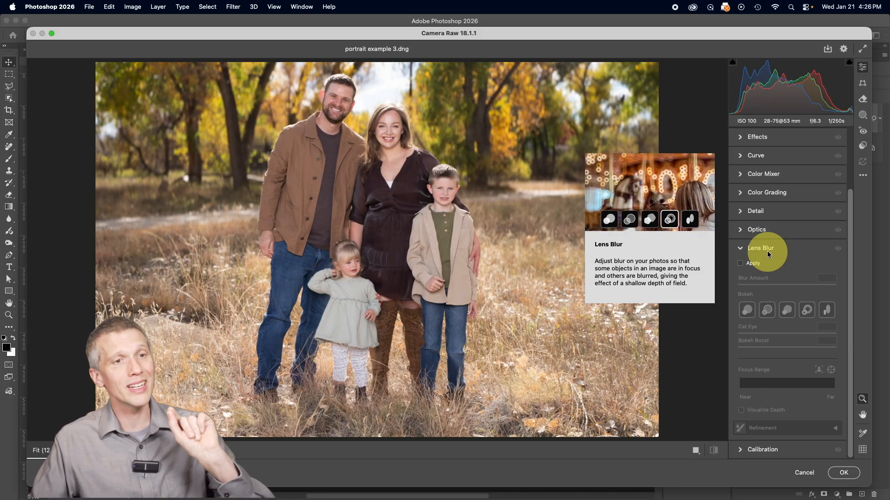
click(740, 264)
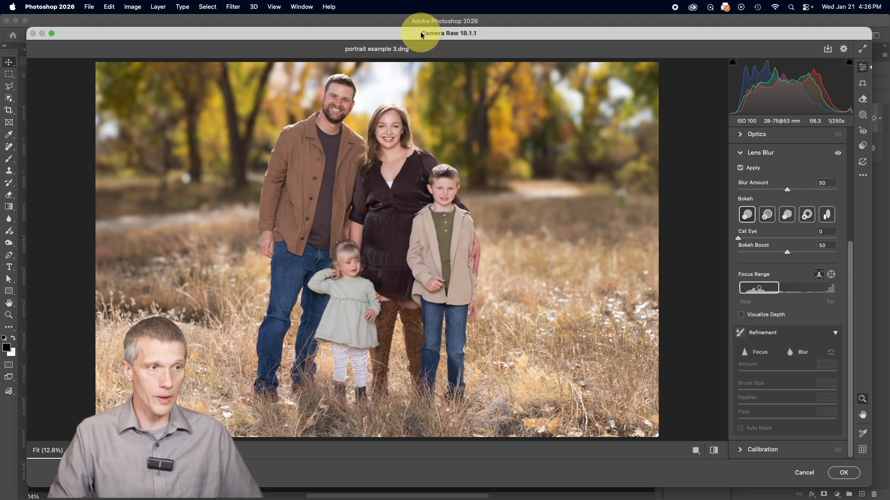
Paint focus back over the boy's hand beside his jeans with the Lens Blur Focus refinement brush, and cancel the Camera Raw filter.
key(super+equal)
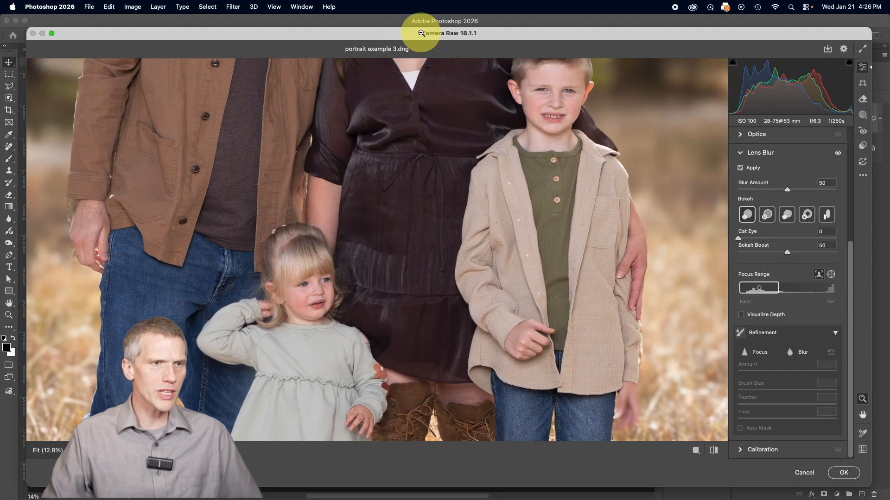
scroll(611, 292, down, 3)
scroll(612, 292, right, 2)
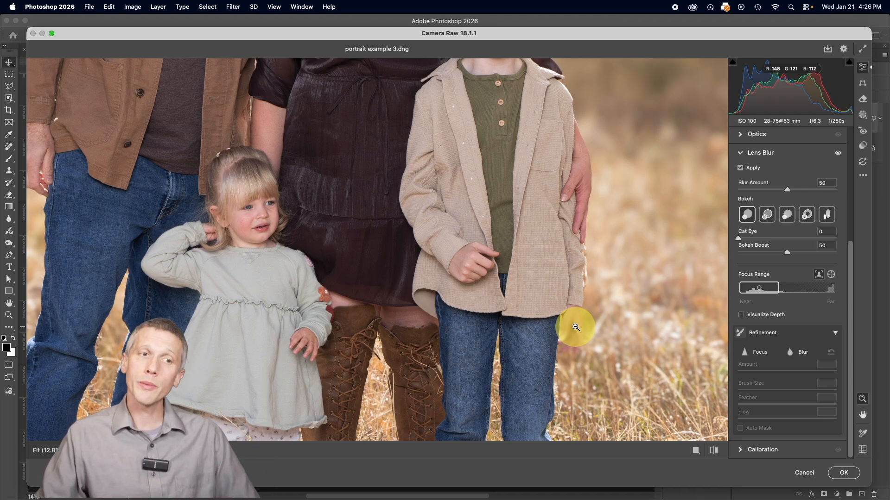
click(760, 353)
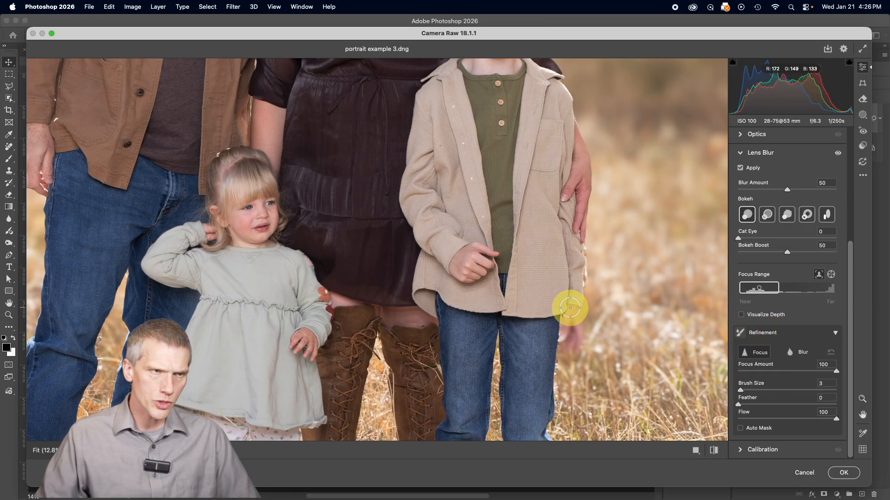
mouse_move(570, 307)
mouse_down()
mouse_move(575, 350)
mouse_move(569, 318)
mouse_move(563, 348)
mouse_move(573, 346)
mouse_move(562, 353)
mouse_move(570, 347)
mouse_up()
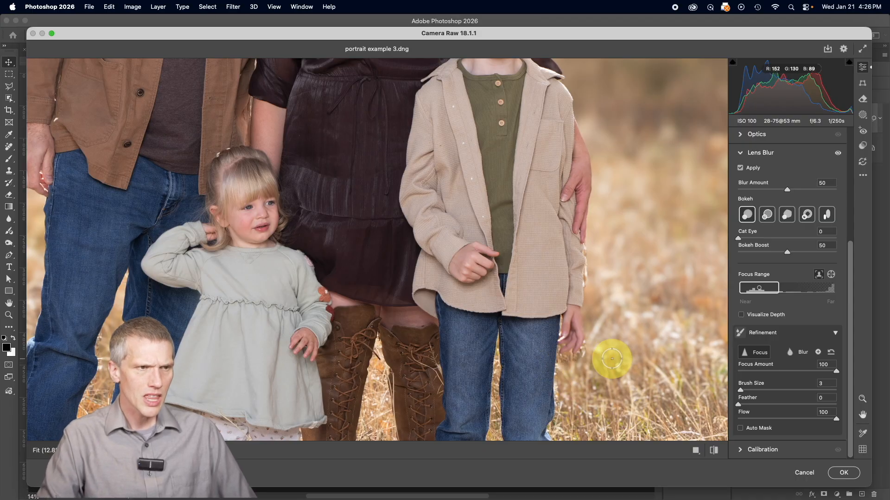
key(super+plus)
key(super+plus)
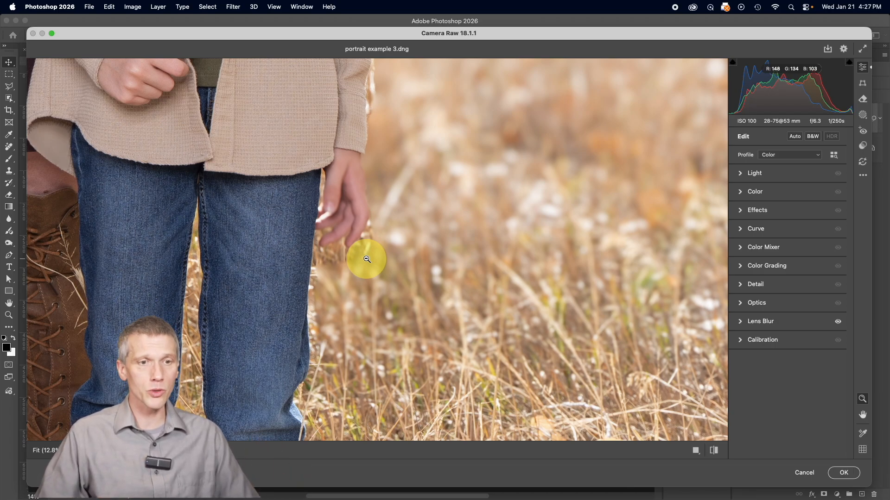
click(808, 471)
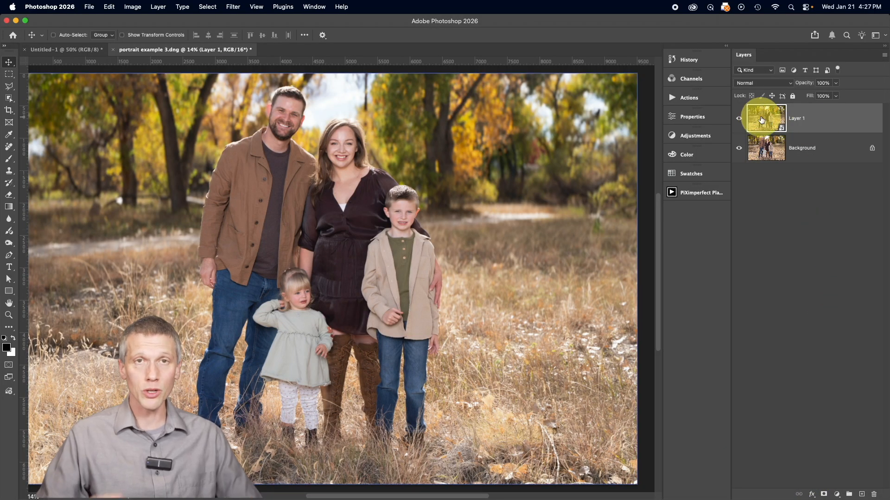
Merge Layer 1 down into the Background and make two regular duplicates of the Background layer.
key(super+e)
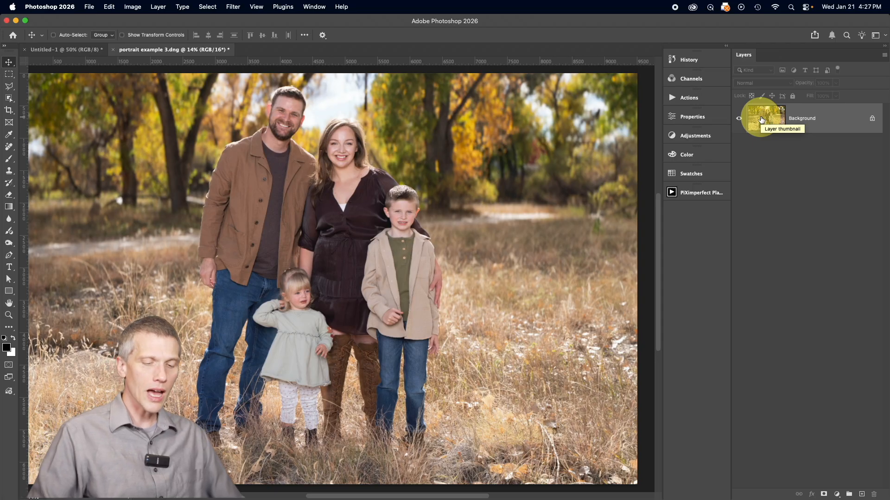
key(super+z)
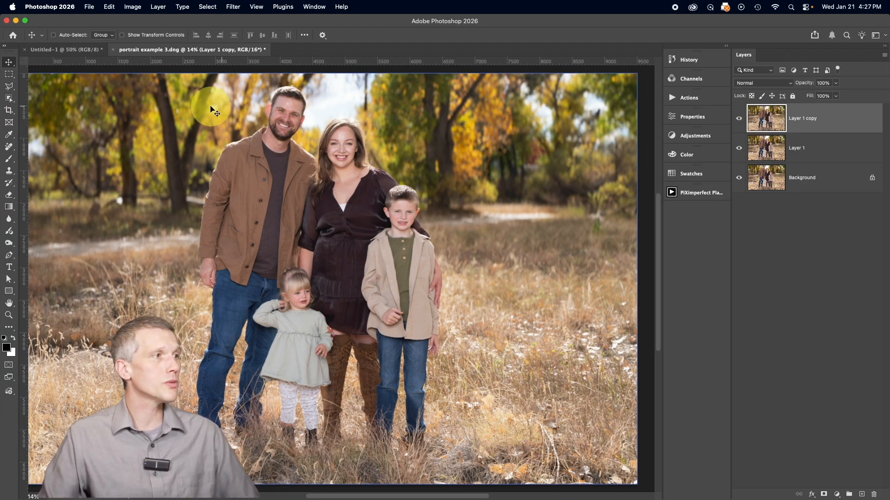
Mask Layer 1 copy to the family using Select Subject, and preview the masked cutout on its own.
click(8, 102)
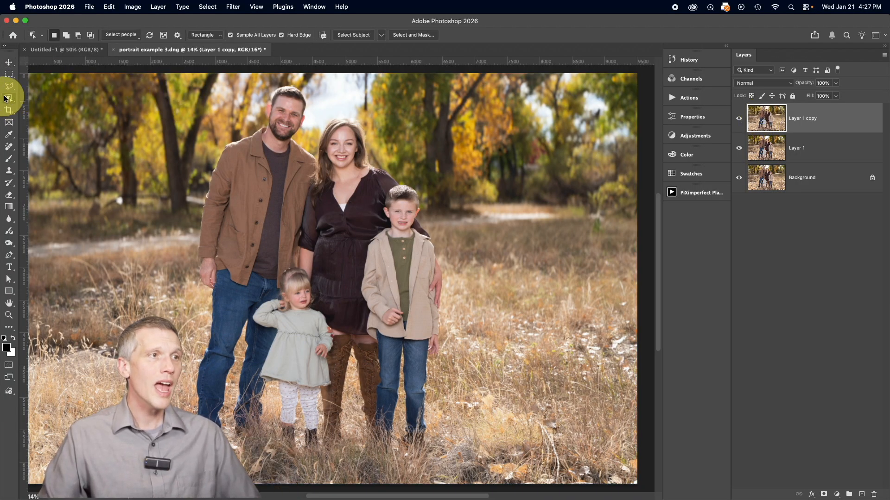
click(355, 35)
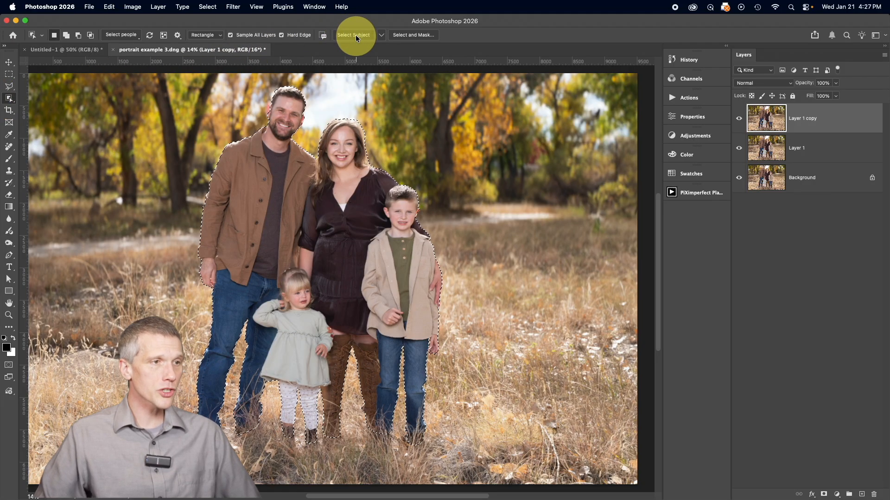
click(269, 222)
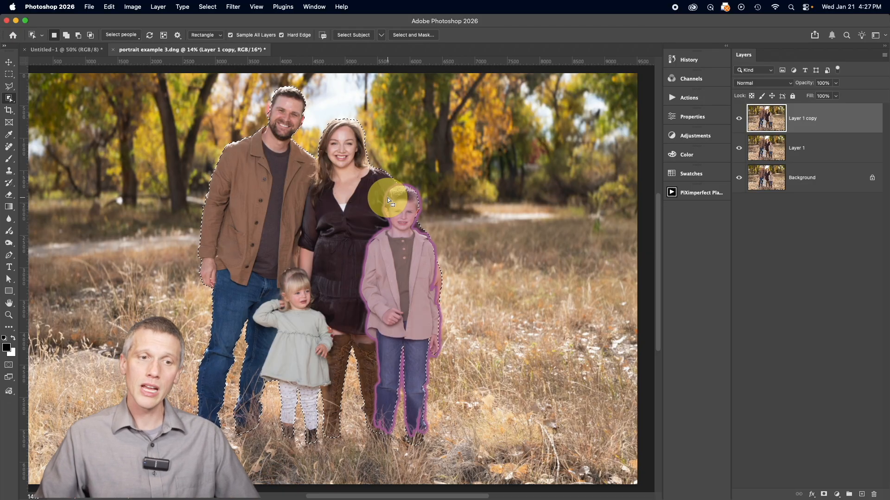
click(824, 495)
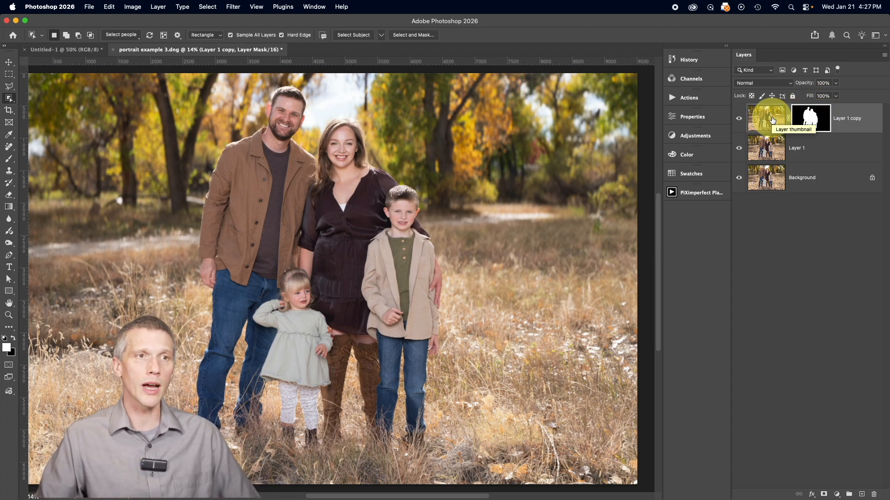
alt+click(738, 119)
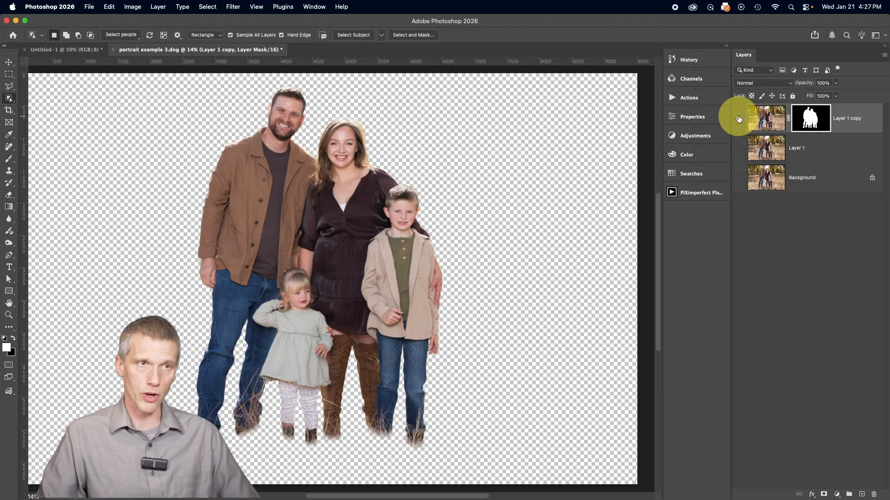
alt+click(738, 118)
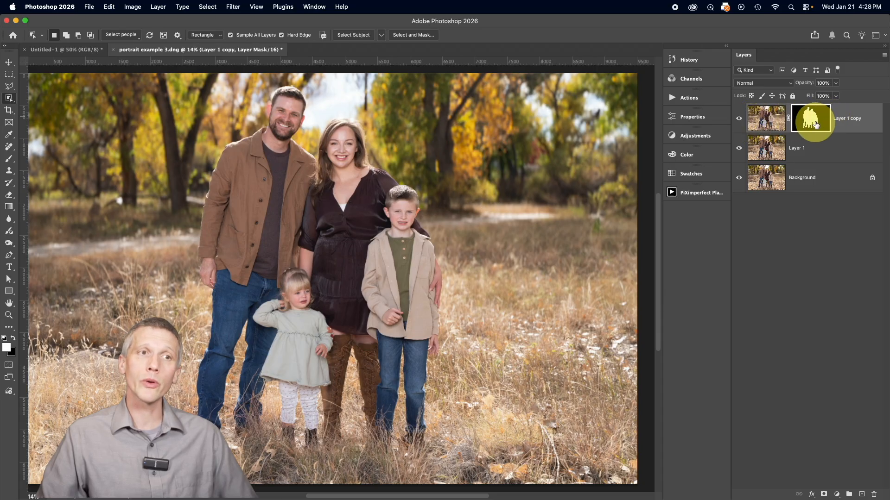
Hide Layer 1 copy, make Layer 1 active, and load the family mask as a selection.
click(739, 119)
click(766, 147)
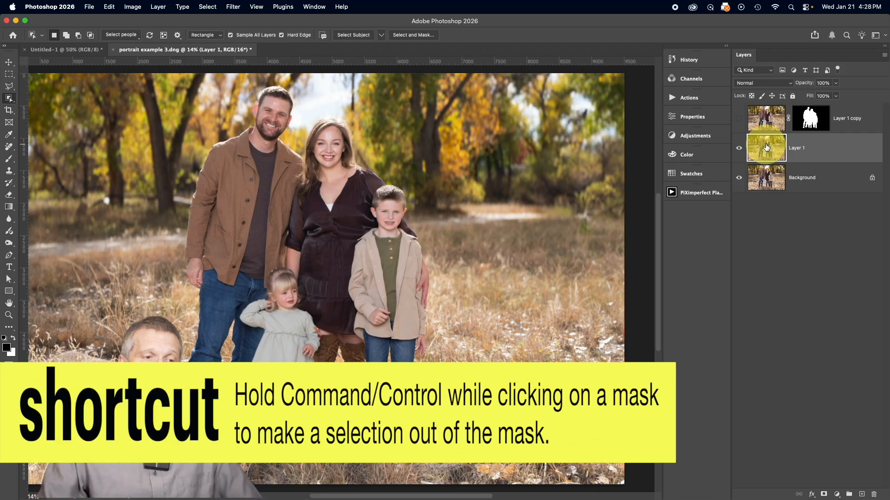
super+click(810, 119)
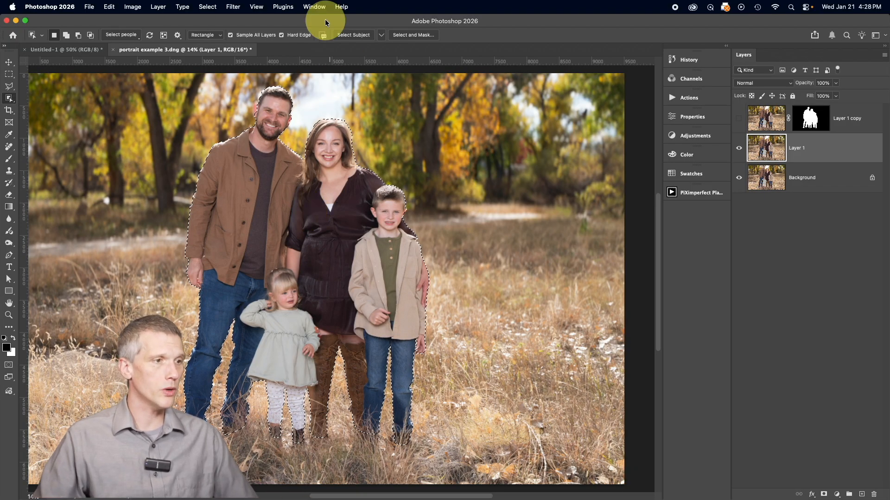
Show the Contextual Task Bar and place it beside the family over the background trees.
click(315, 6)
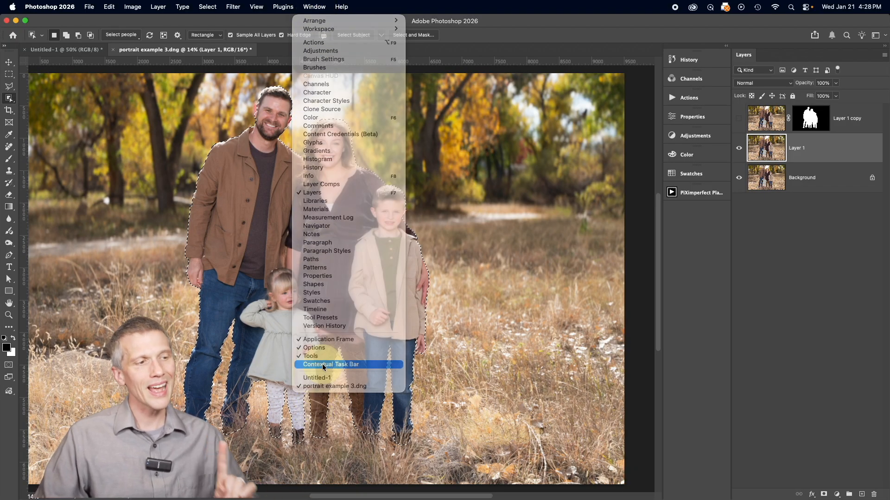
click(323, 365)
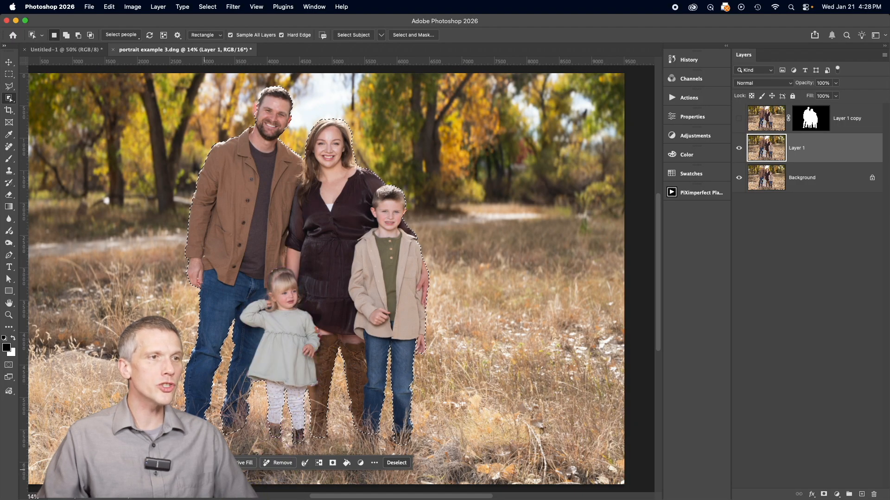
drag(200, 465, 453, 169)
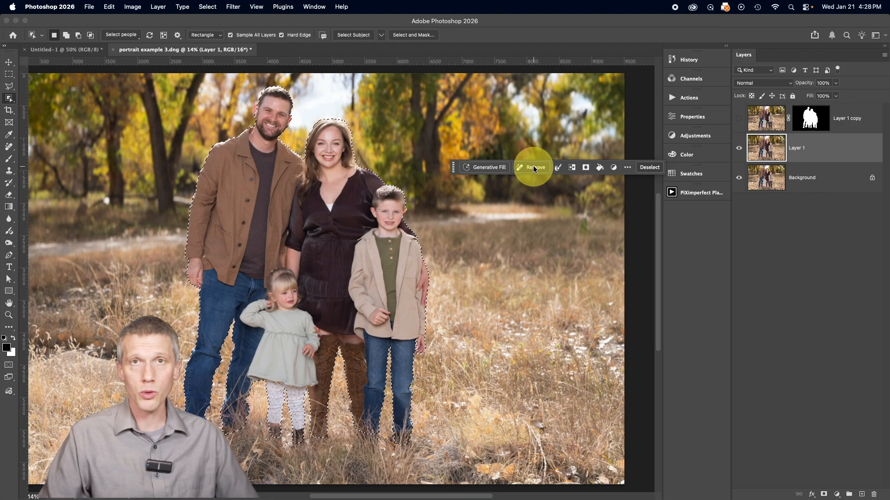
Replace the selected family on Layer 1 with generated background using Generative Fill and an empty prompt.
click(487, 168)
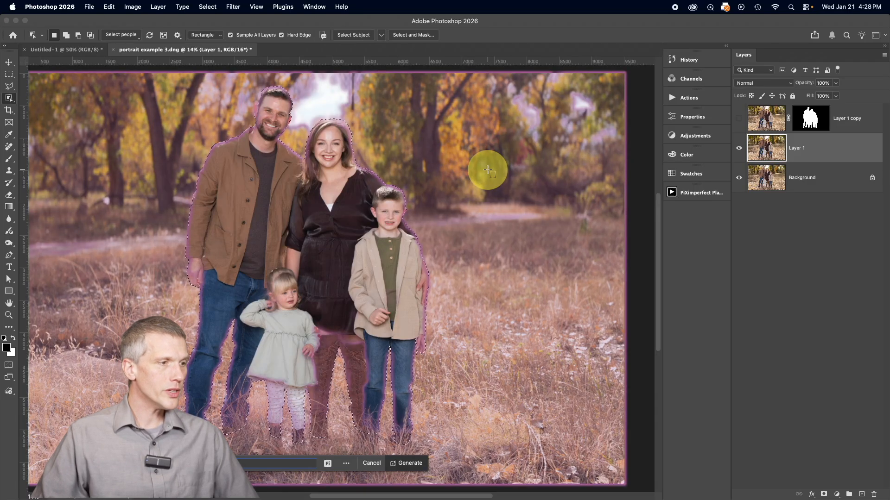
drag(185, 464, 444, 172)
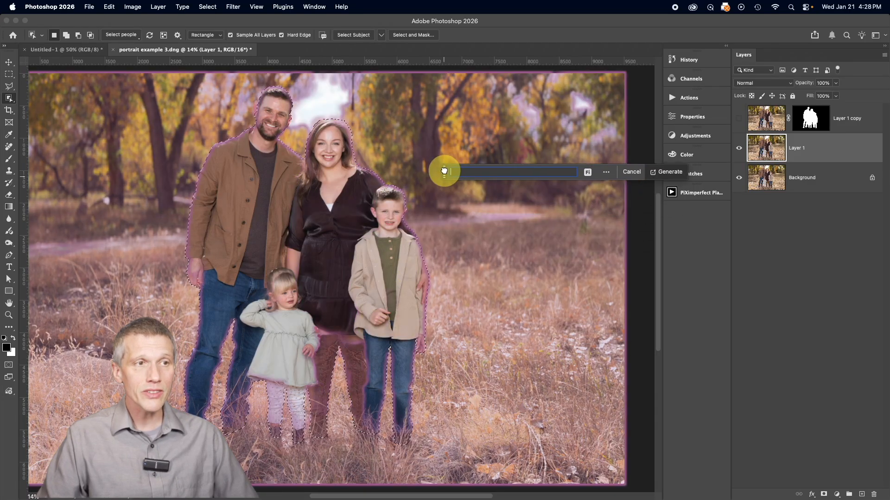
click(669, 172)
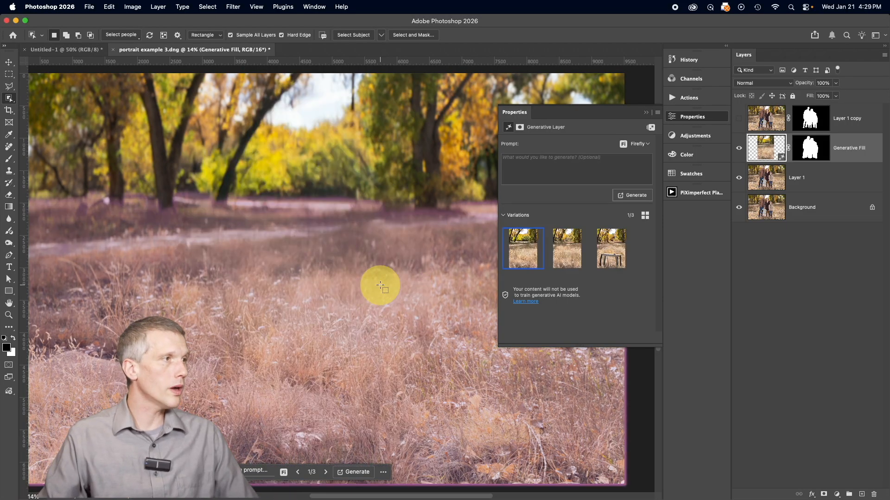
Switch to the Move tool, fit the image in view, and compare the second and third Generative Fill variations.
click(5, 62)
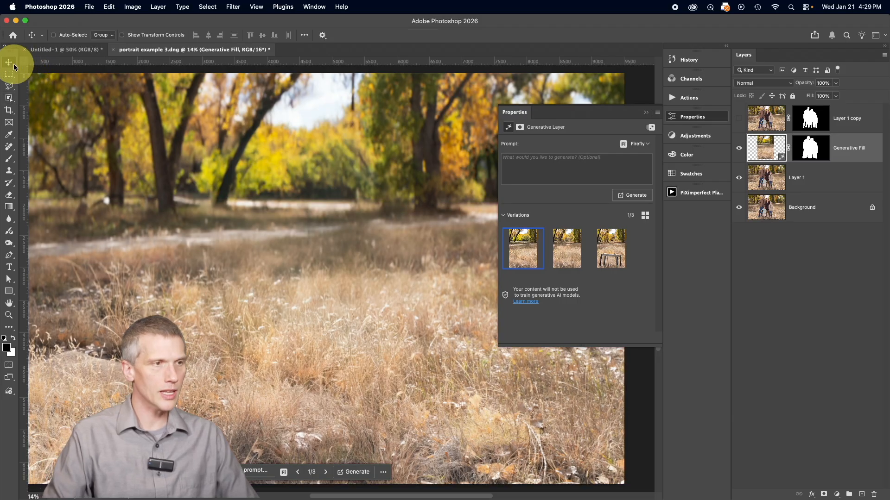
key(super+0)
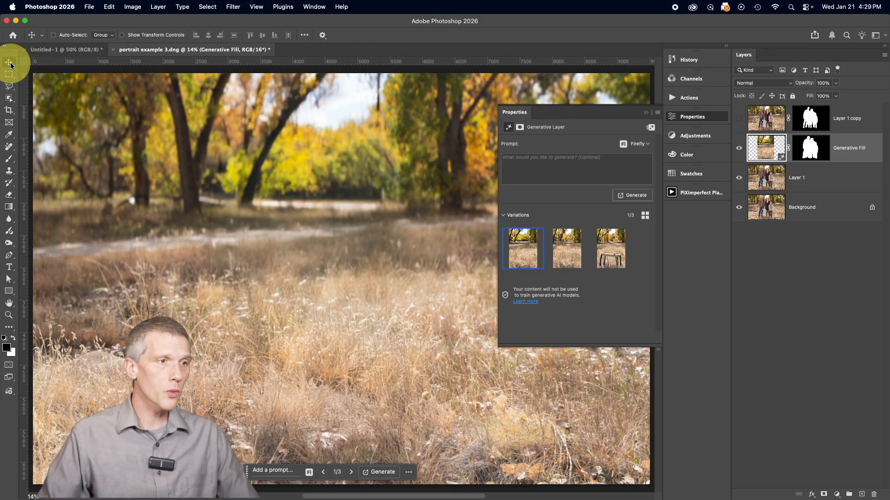
click(563, 243)
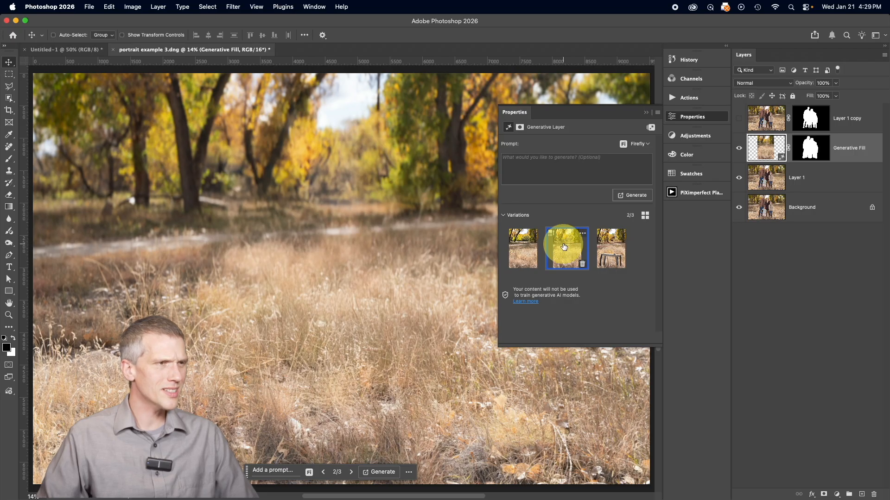
click(610, 261)
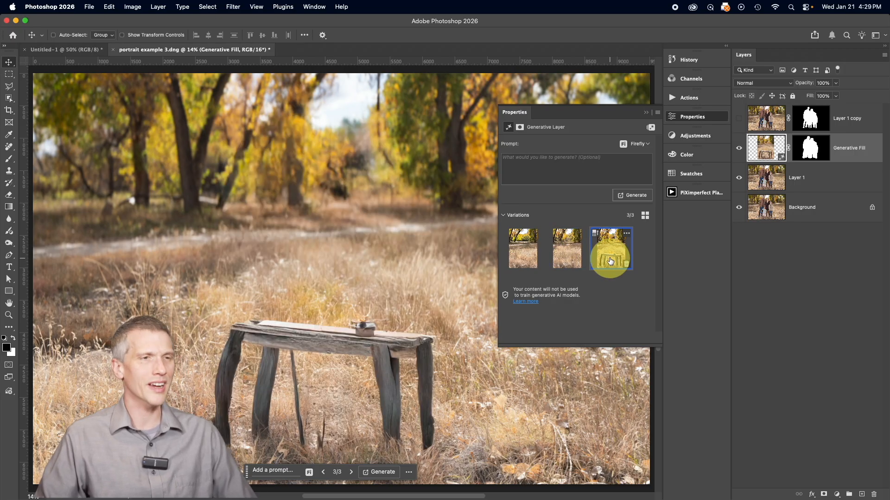
Choose the first Generative Fill variation and check the filled background with Layer 1 copy shown and hidden.
click(570, 254)
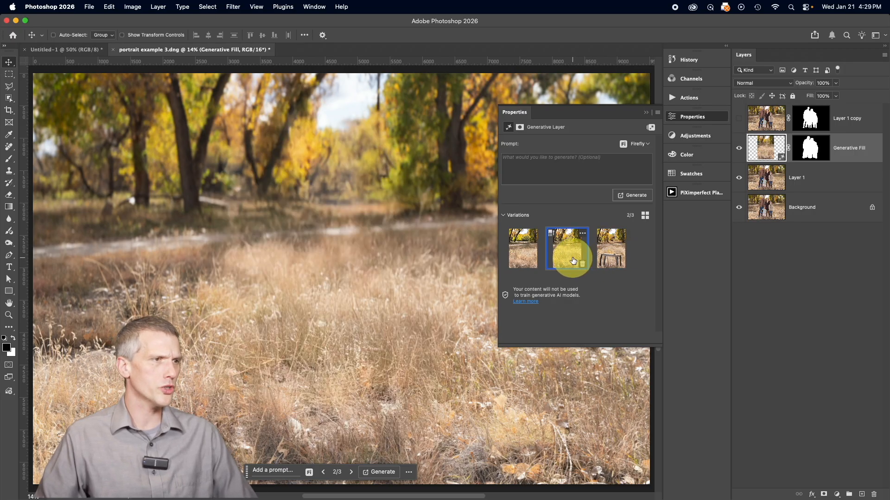
click(526, 260)
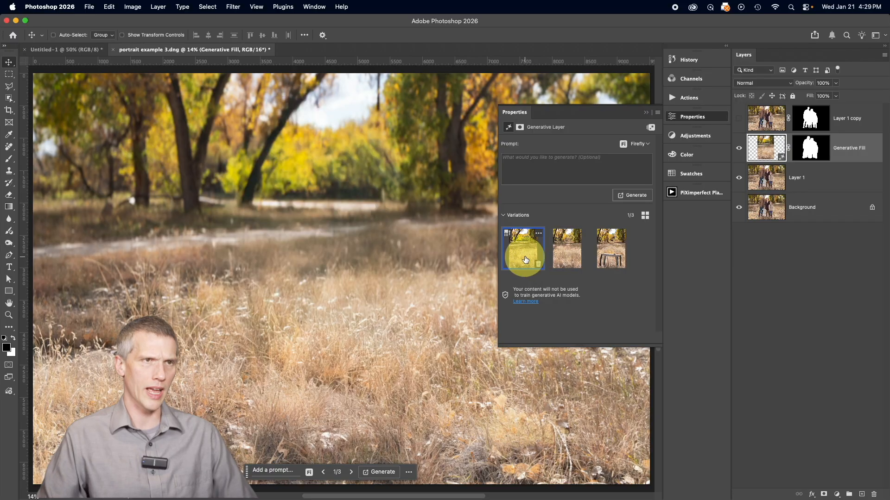
click(646, 113)
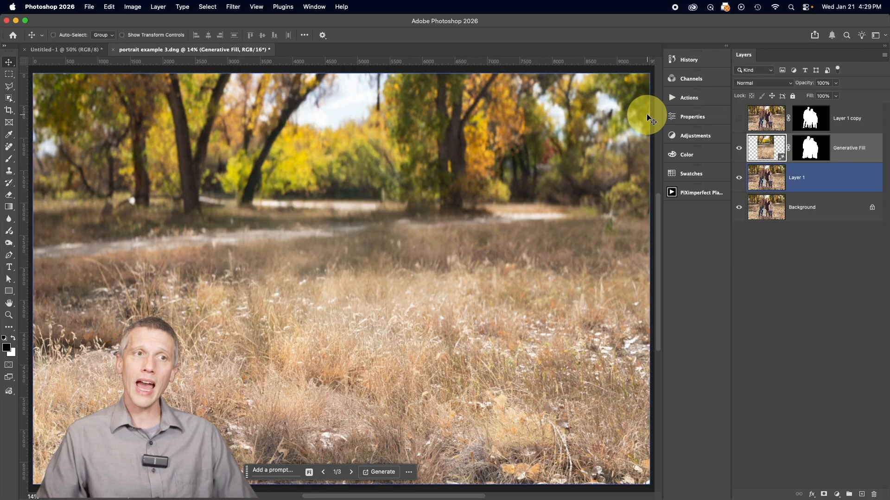
click(738, 121)
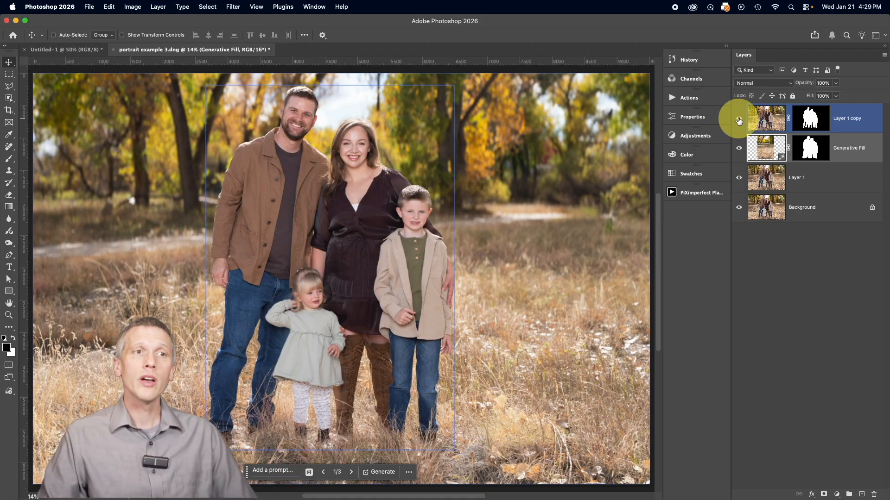
click(738, 121)
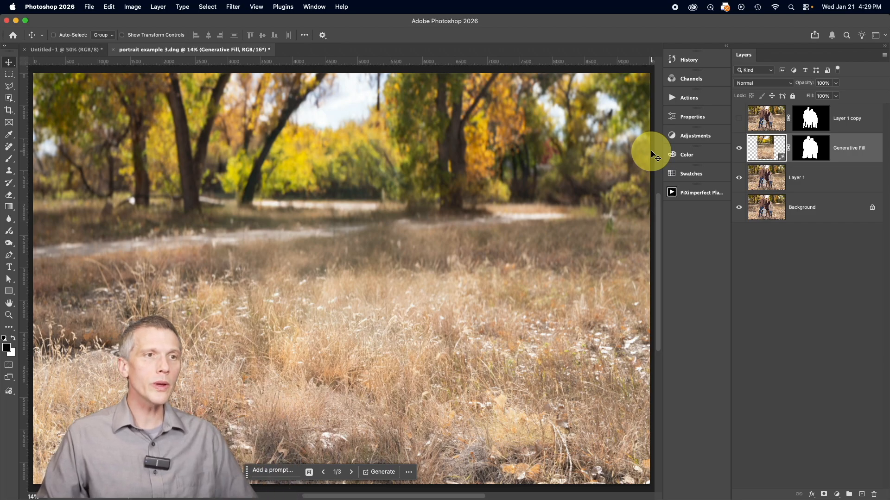
Hide the Contextual Task Bar.
scroll(653, 156, right, 3)
right_click(630, 153)
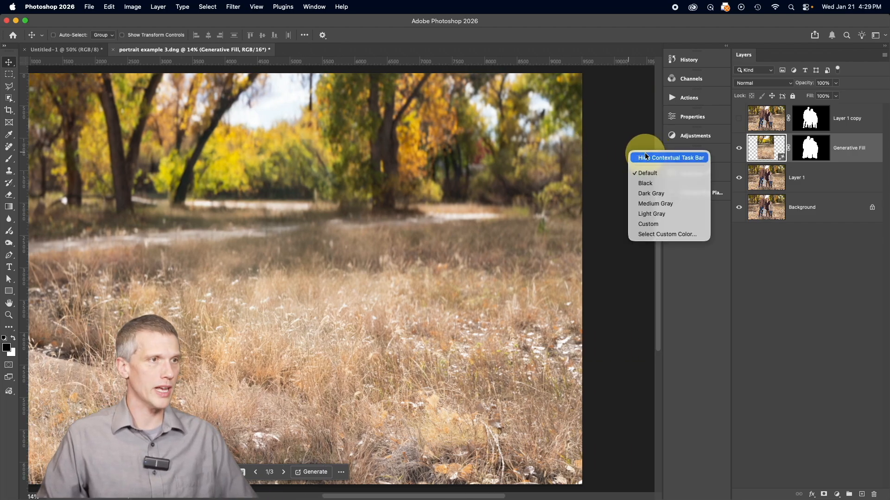
click(645, 156)
scroll(458, 162, left, 3)
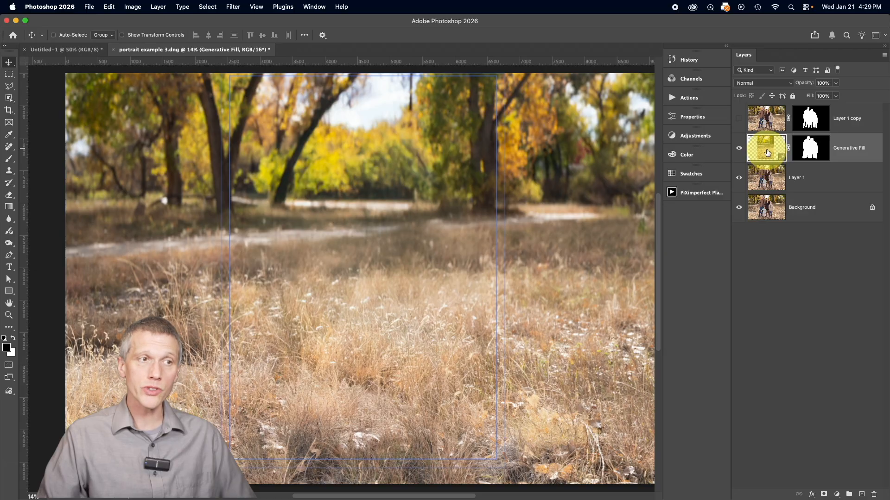
Compare the image with the Generative Fill layer hidden and shown, then toggle Layer 1 copy, leaving it hidden.
click(739, 149)
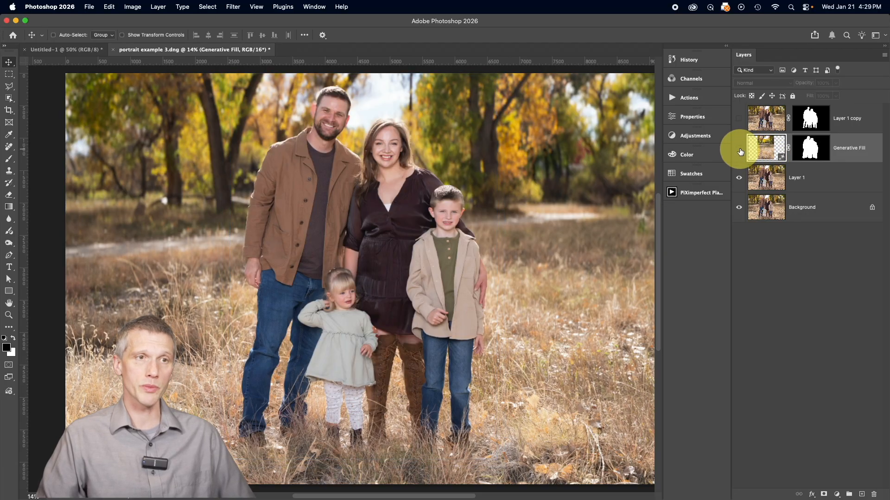
click(739, 148)
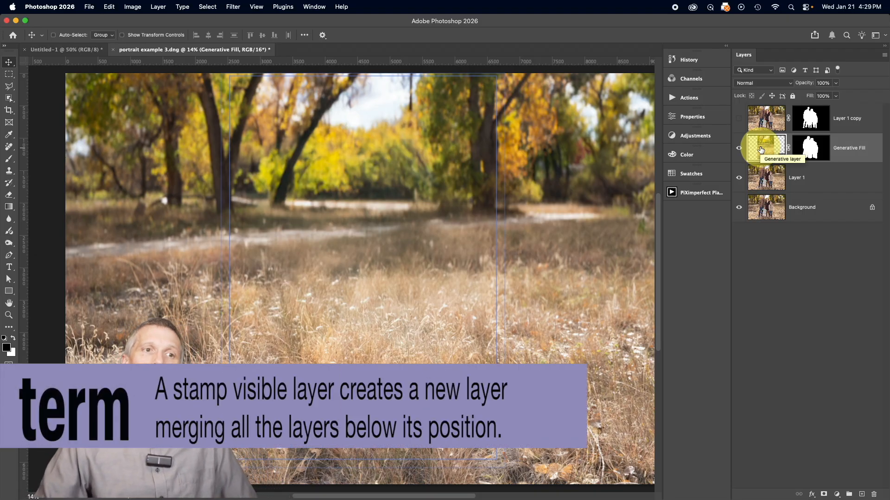
click(767, 118)
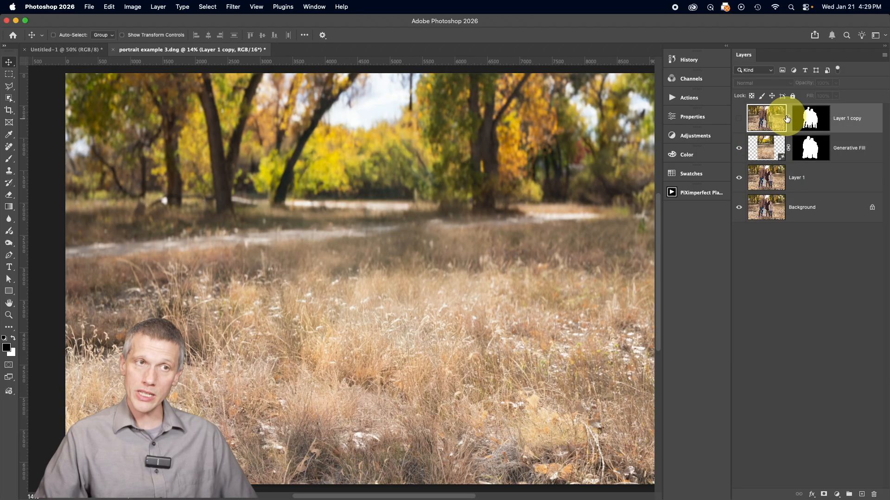
click(740, 120)
click(739, 120)
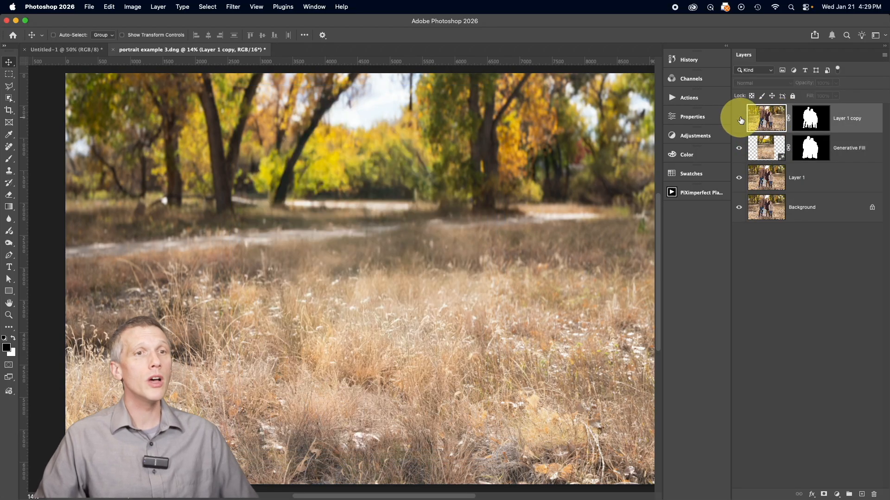
Stamp the visible layers into a new layer above Generative Fill and check the stamped layer in isolation.
click(765, 149)
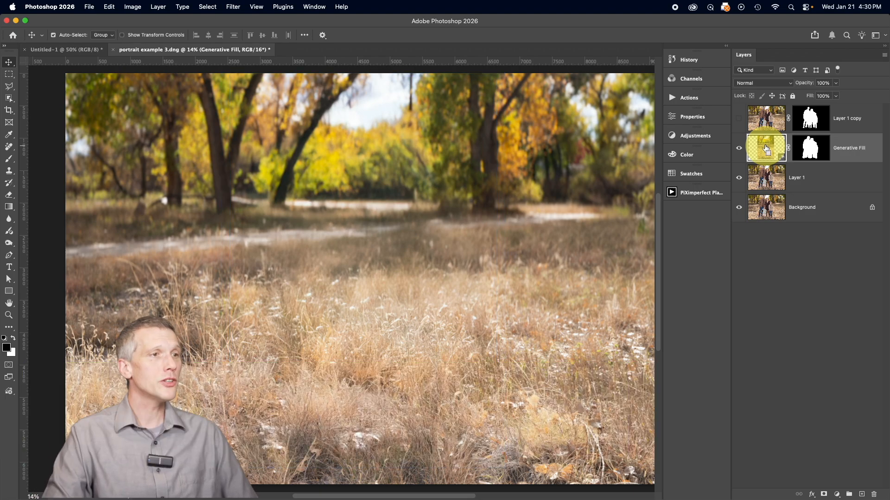
key(super+alt+shift+e)
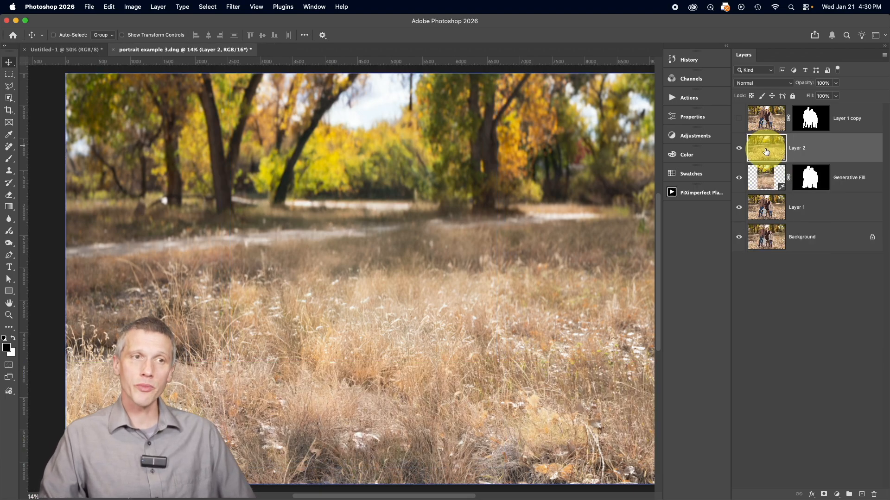
alt+click(739, 148)
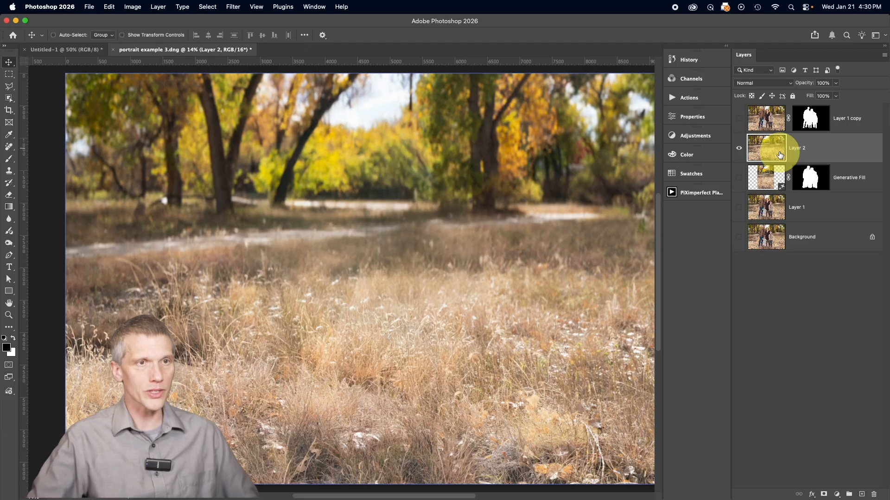
alt+click(739, 148)
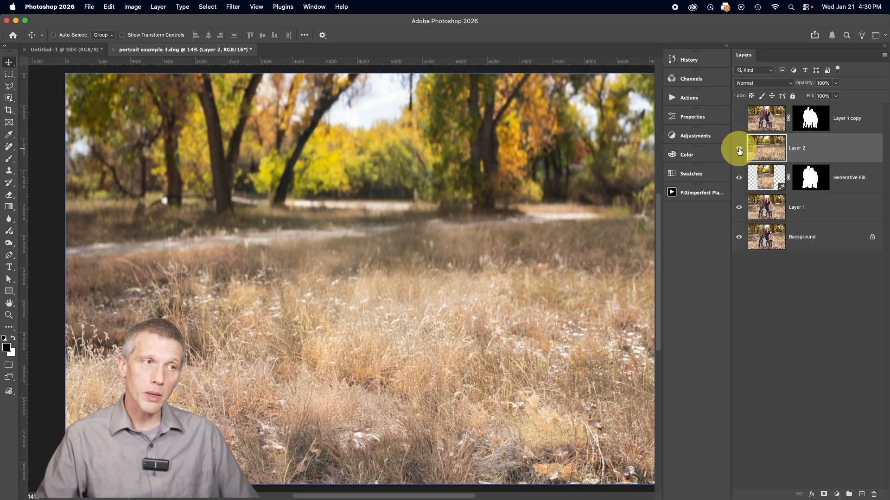
Show Layer 1 copy again and convert the stamped Layer 2 for Smart Filters.
click(740, 123)
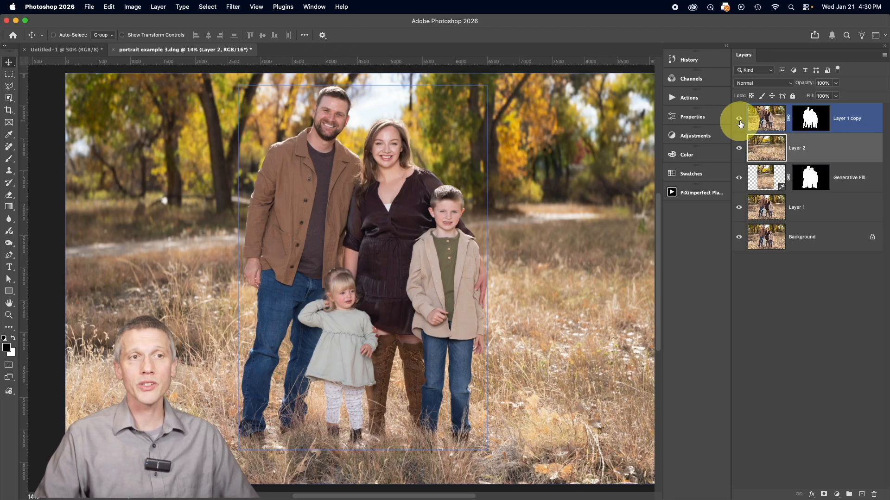
click(769, 154)
click(836, 150)
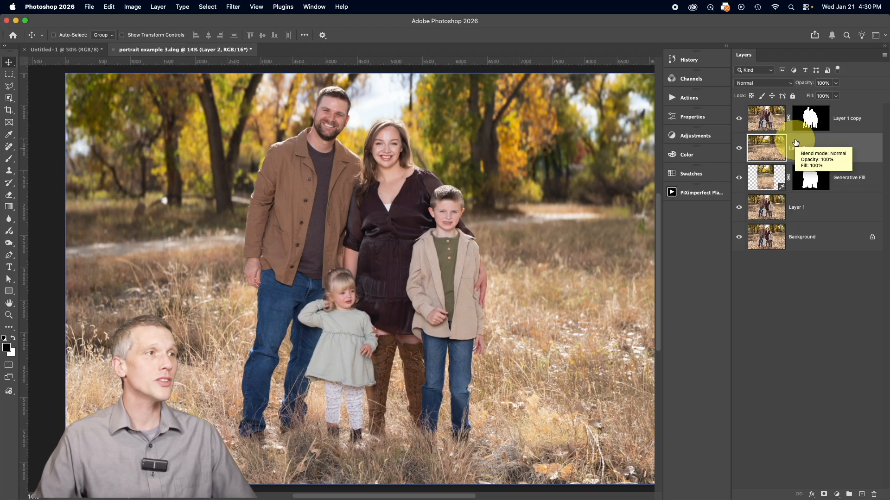
click(233, 7)
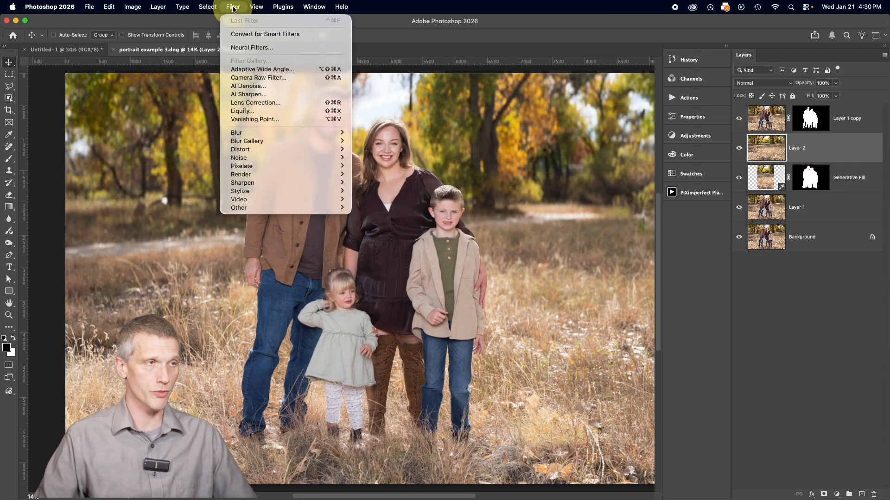
click(251, 35)
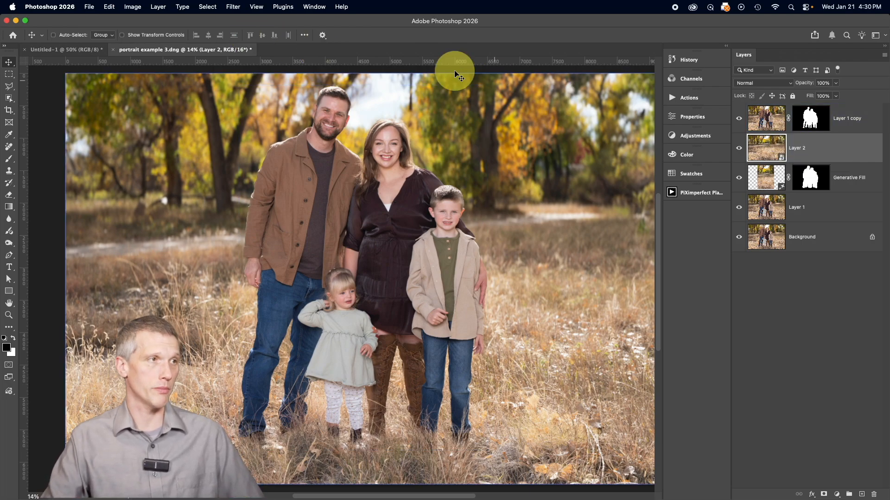
Add a Tilt-Shift blur to Layer 2, centring its focus band near the family's feet with the upper transition edge at the boy's neck.
click(231, 7)
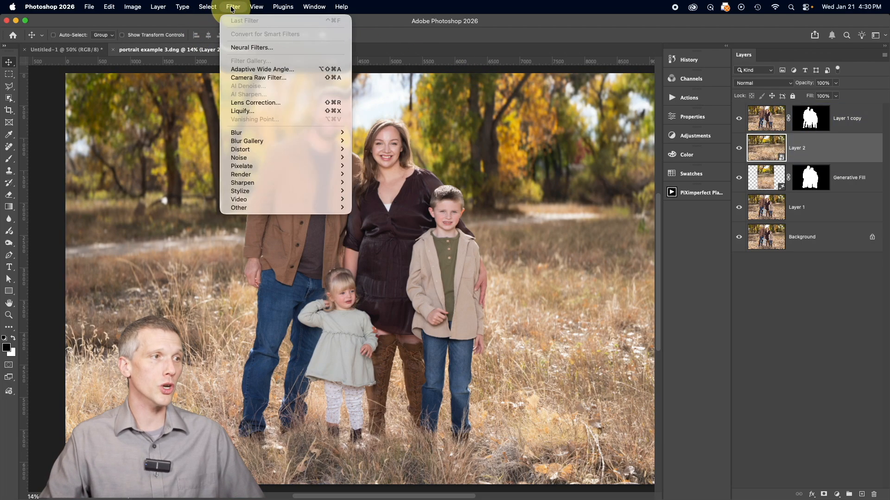
mouse_move(264, 141)
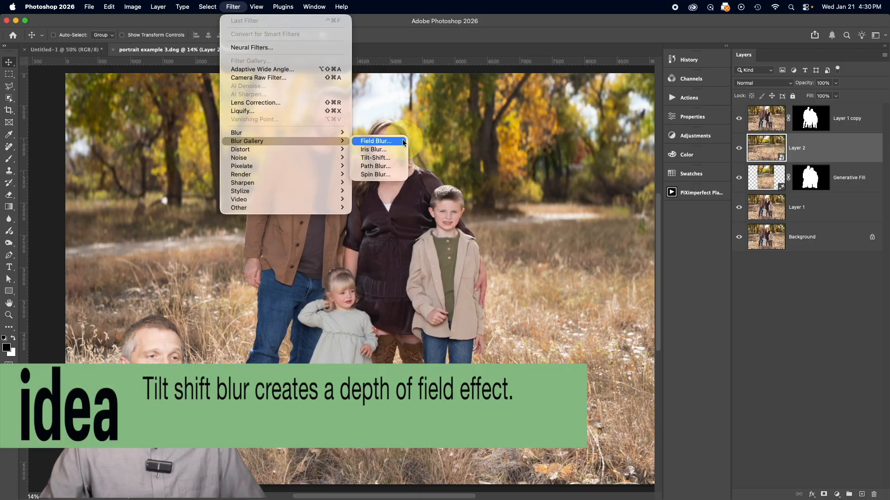
click(394, 158)
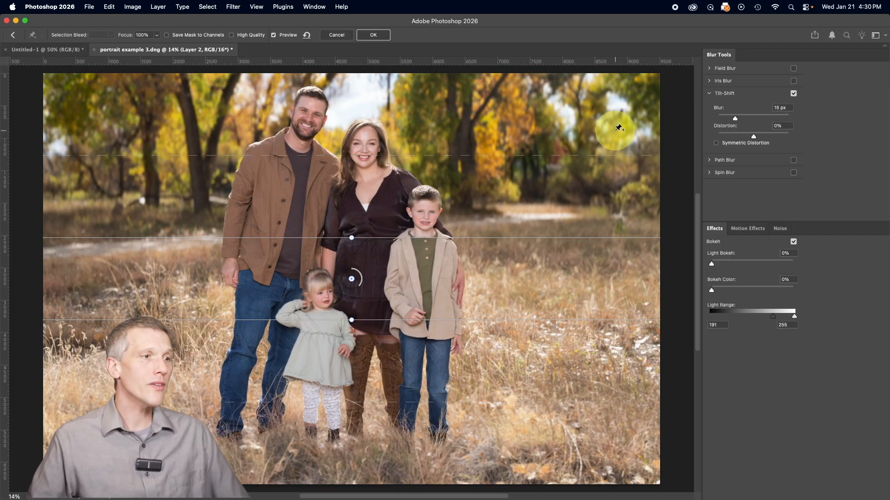
drag(344, 281, 335, 260)
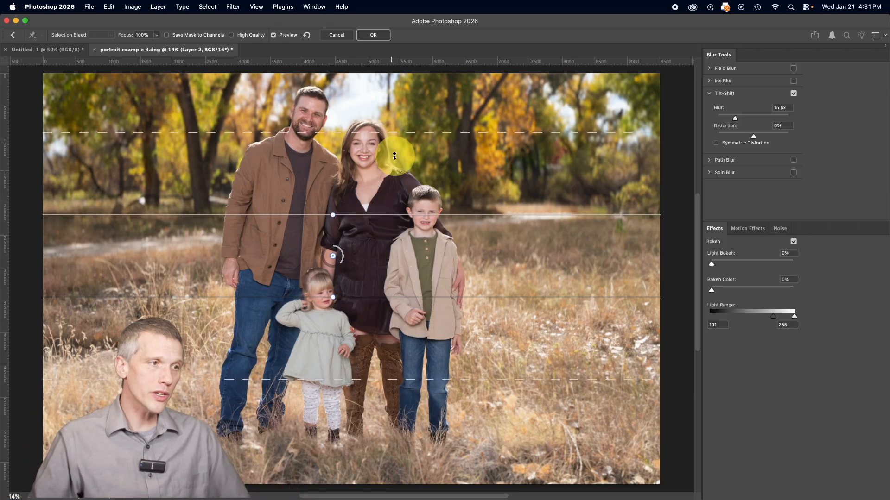
drag(335, 260, 343, 198)
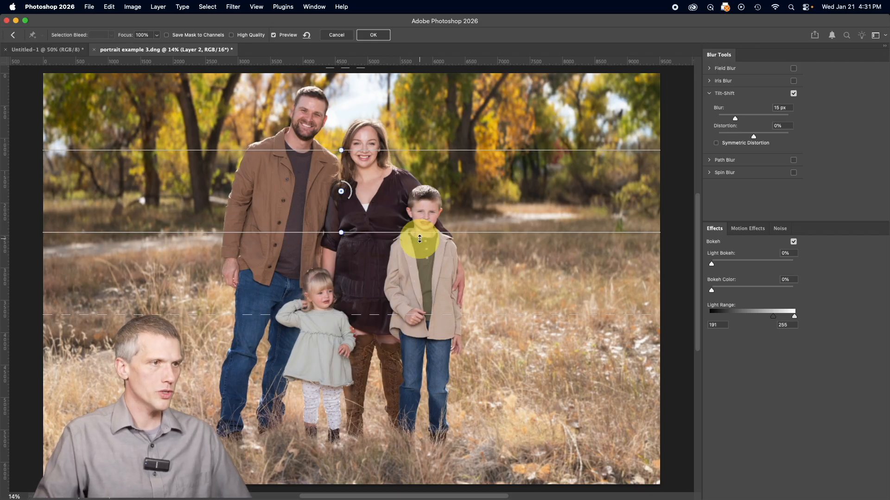
key(super+minus)
key(super+minus)
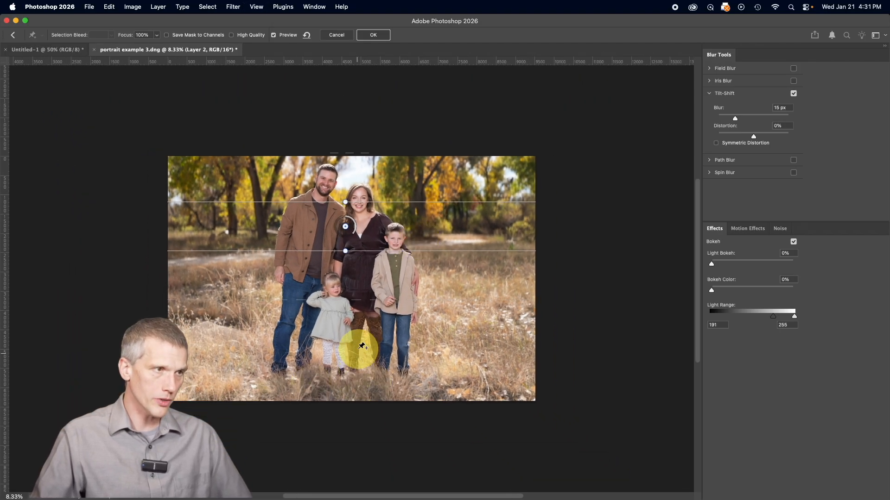
drag(345, 227, 370, 420)
drag(422, 278, 418, 235)
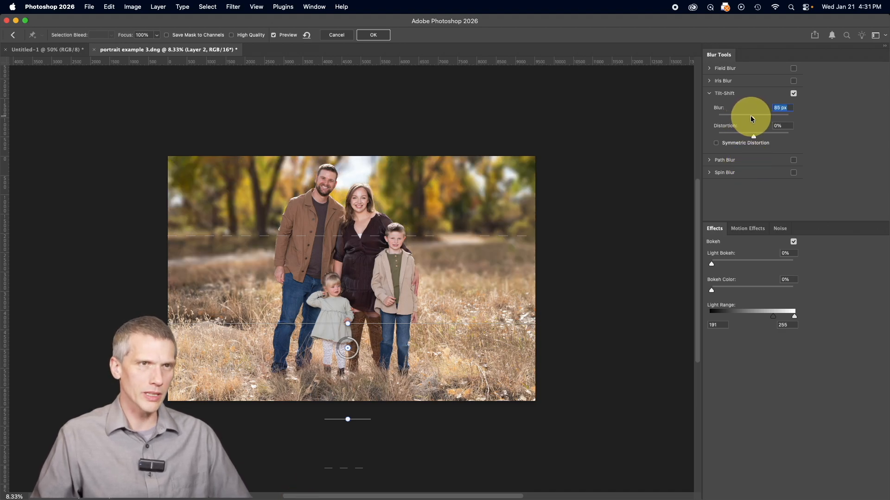
Lower the Tilt-Shift blur to about 38 px, apply it, and check the blurred background with Layer 1 copy hidden and shown.
drag(752, 119, 750, 119)
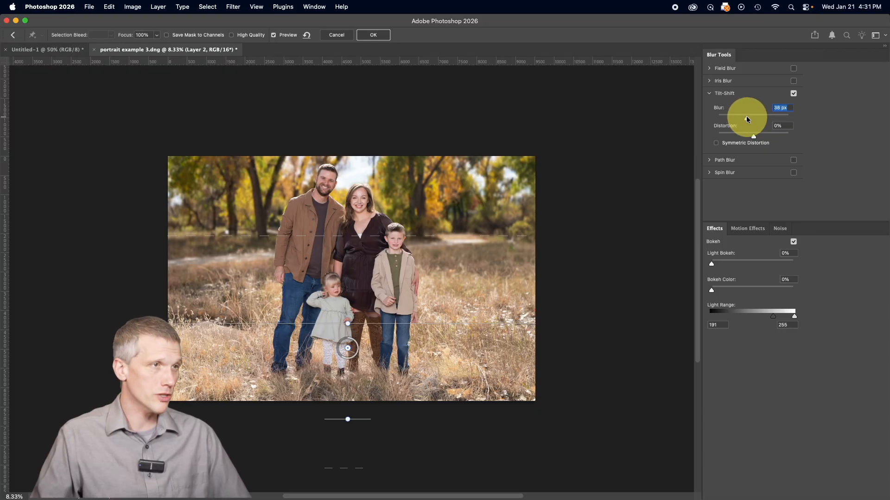
drag(747, 119, 748, 120)
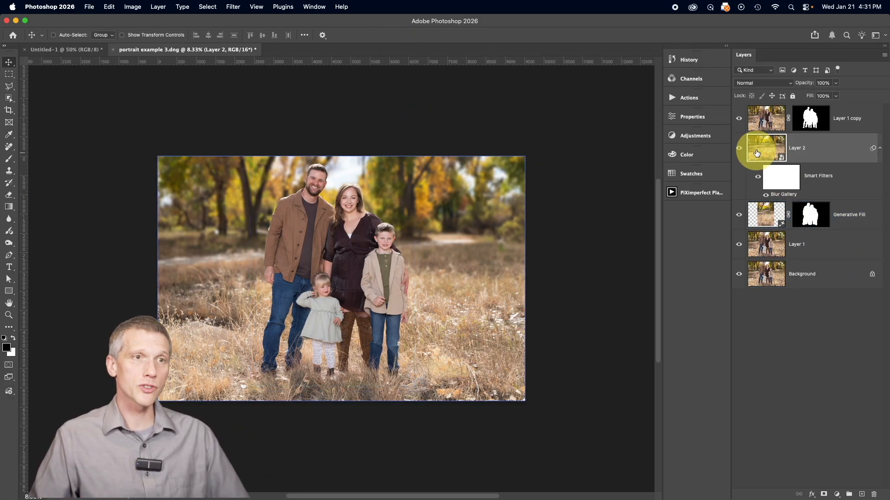
click(739, 118)
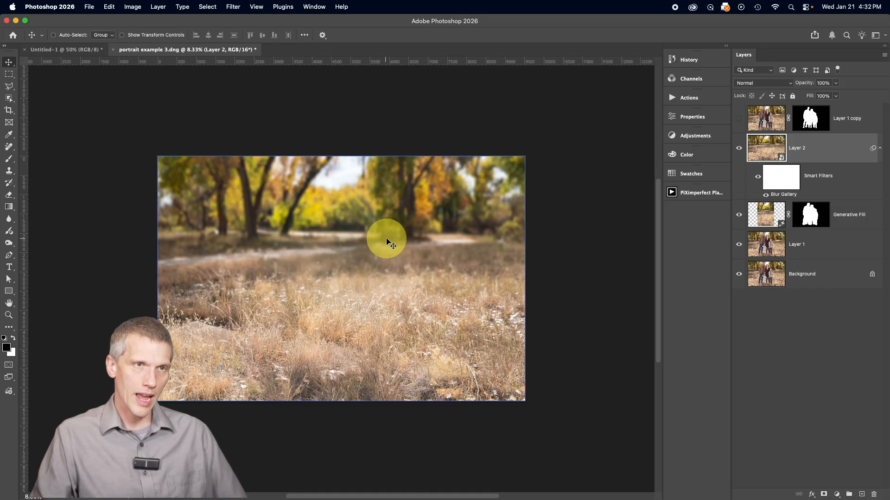
click(739, 121)
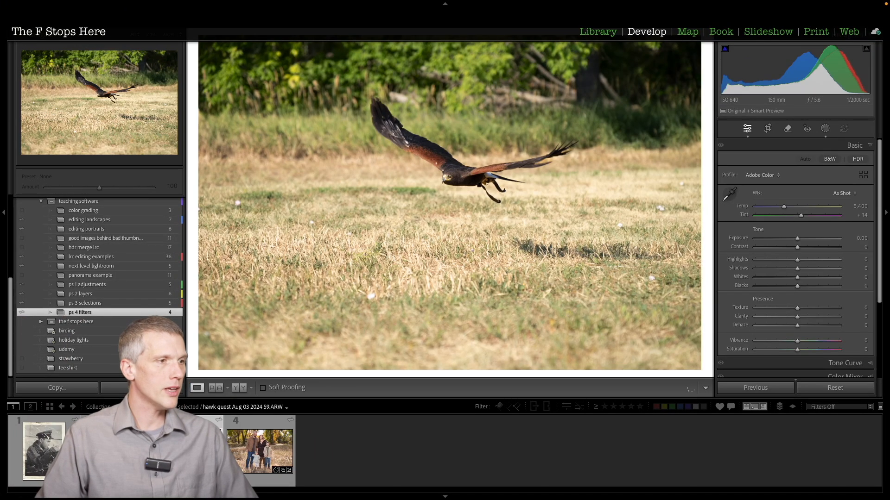
Open the hawk photo from Lightroom for editing in Photoshop and close the portrait example 3.dng document.
right_click(197, 234)
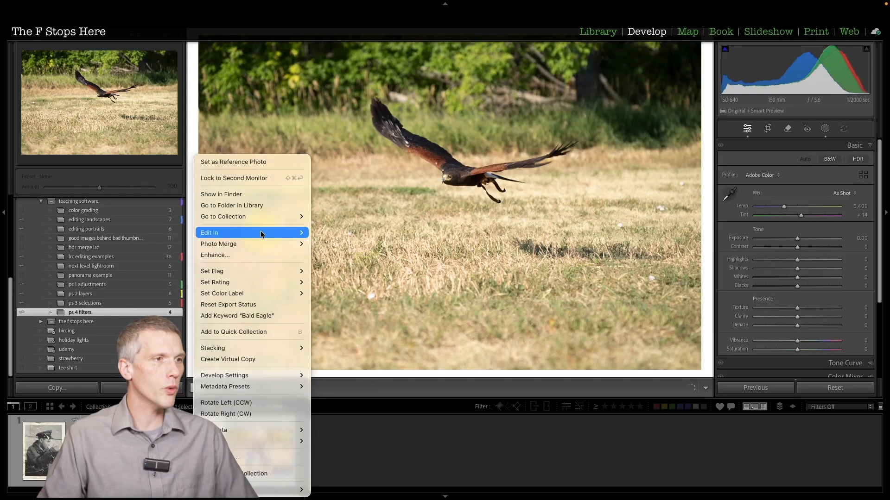
click(379, 258)
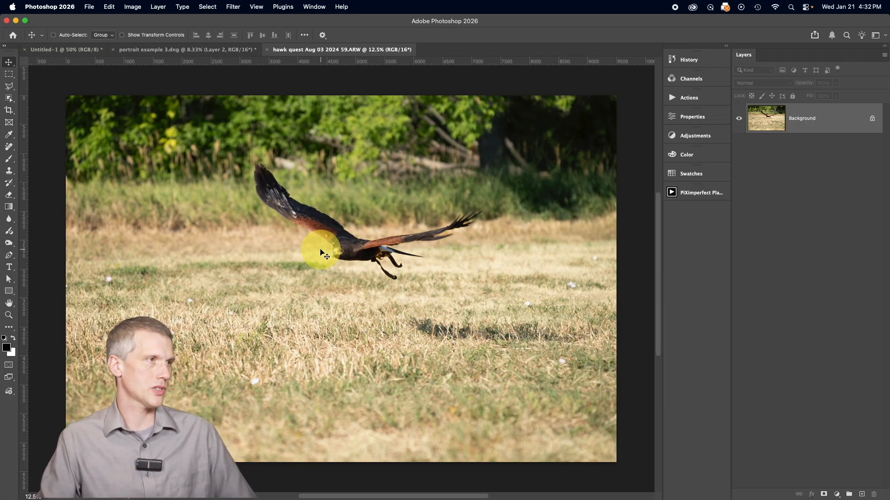
scroll(320, 253, right, 1)
scroll(320, 252, down, 1)
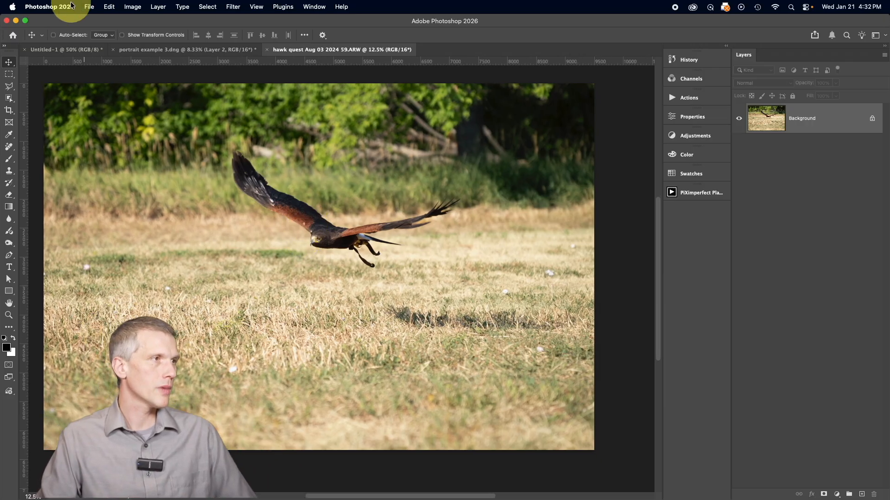
click(113, 49)
click(421, 200)
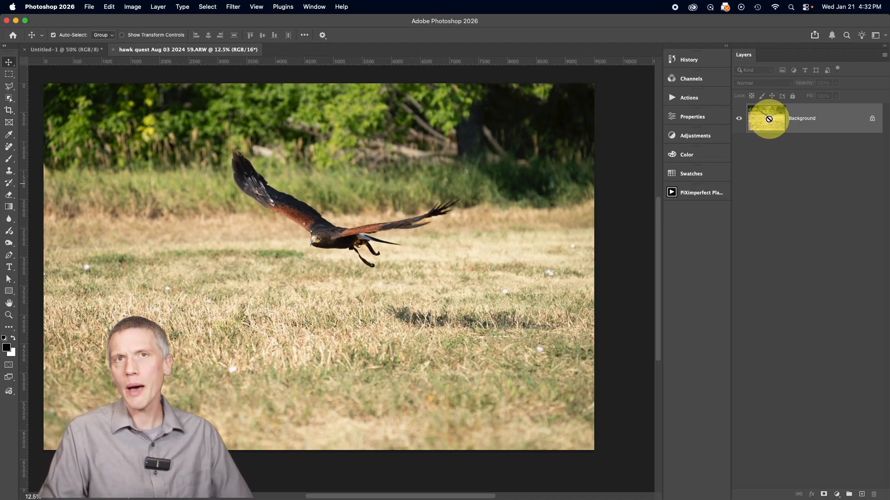
Duplicate the hawk photo's Background layer twice.
key(super+j)
key(super+j)
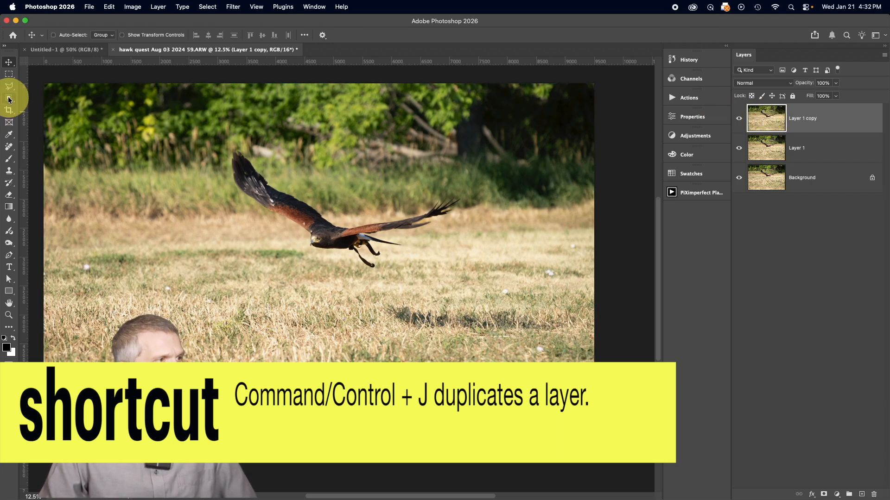
Select the hawk on Layer 1 copy with Select Subject and expand the selection by 15 pixels.
click(9, 99)
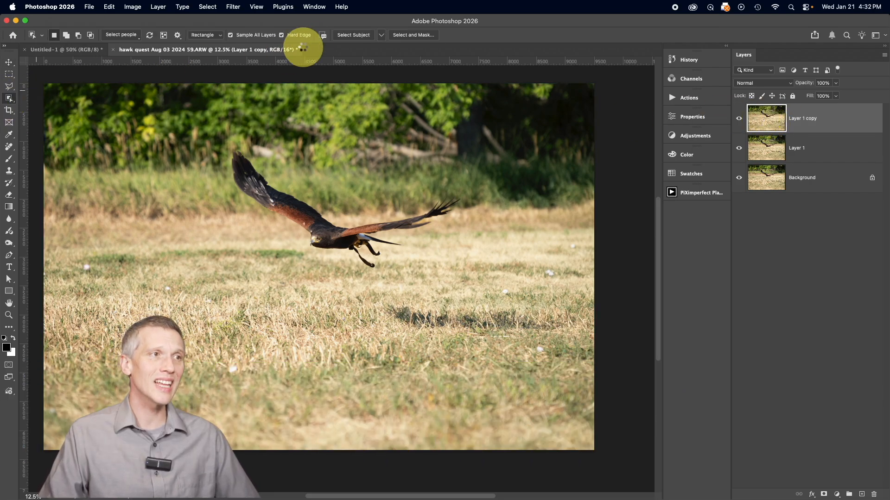
click(358, 35)
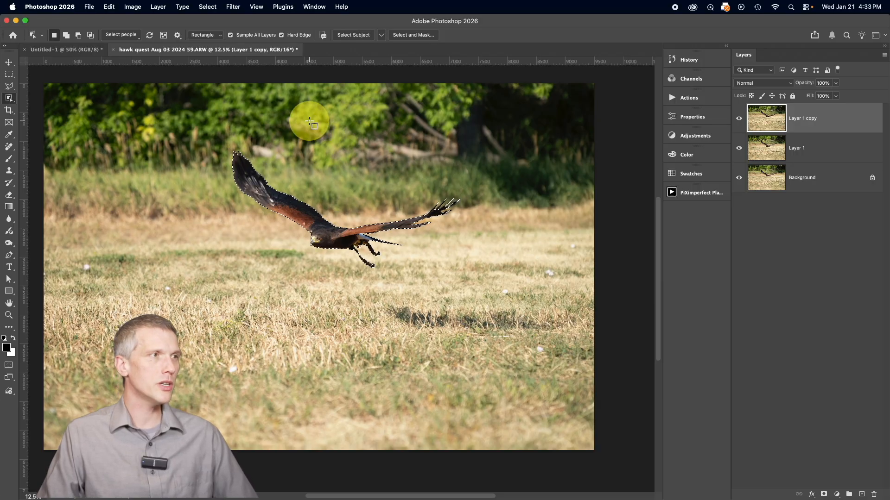
click(207, 14)
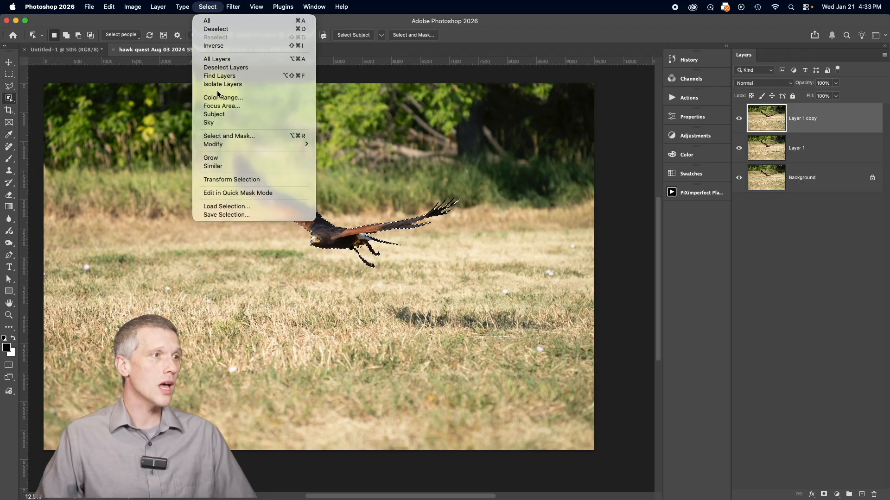
mouse_move(229, 144)
click(353, 161)
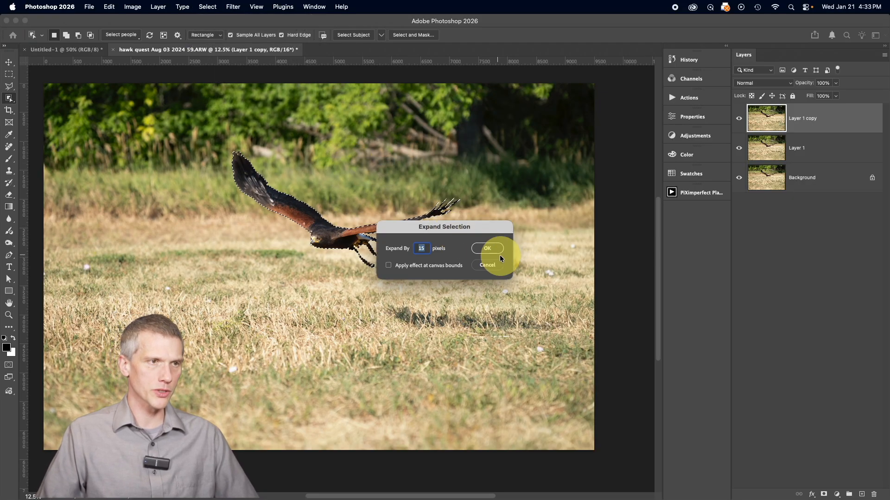
click(495, 249)
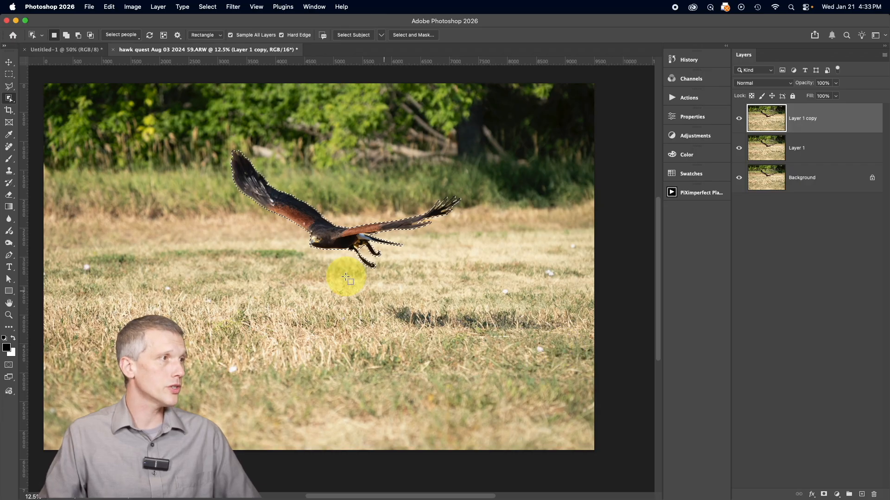
Add the hawk's shadow on the grass to the current selection with a freehand Lasso outline.
click(9, 87)
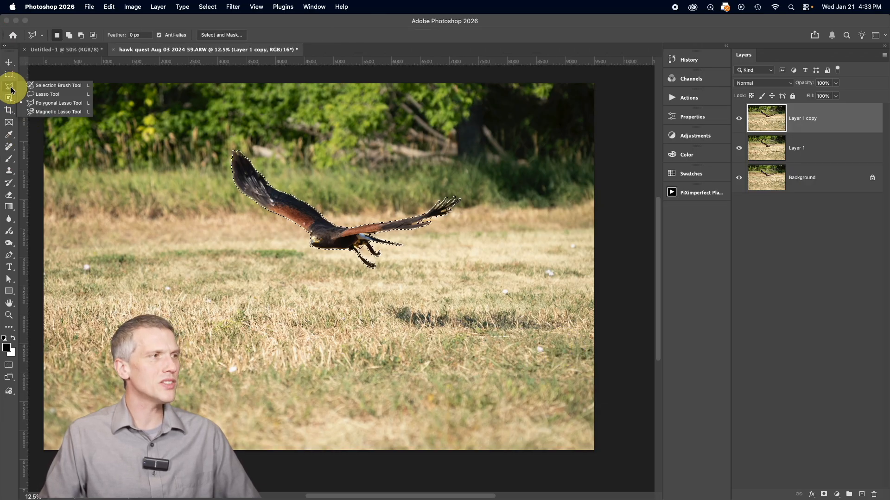
click(48, 95)
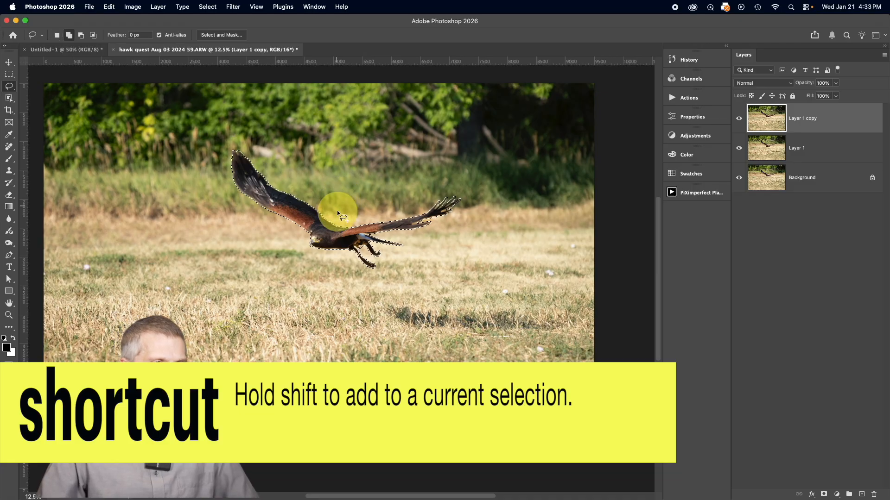
mouse_move(433, 301)
mouse_down()
mouse_move(368, 306)
mouse_move(392, 336)
mouse_move(494, 343)
mouse_up()
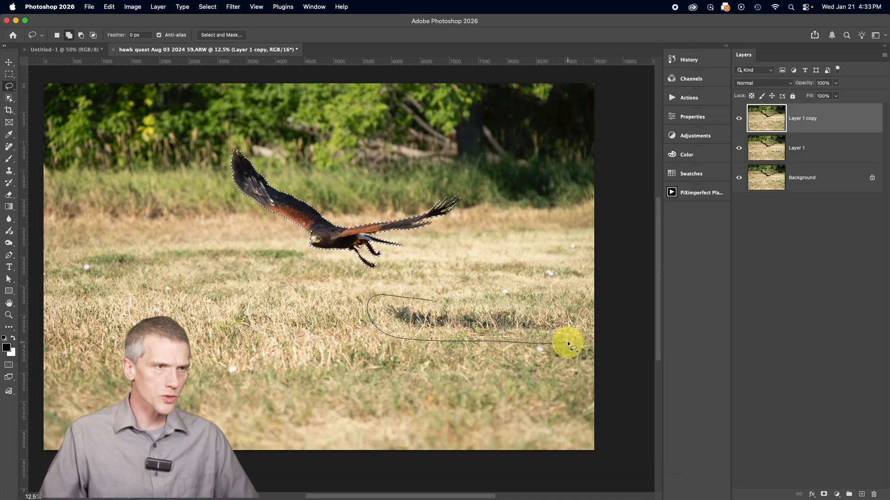
drag(440, 299, 428, 298)
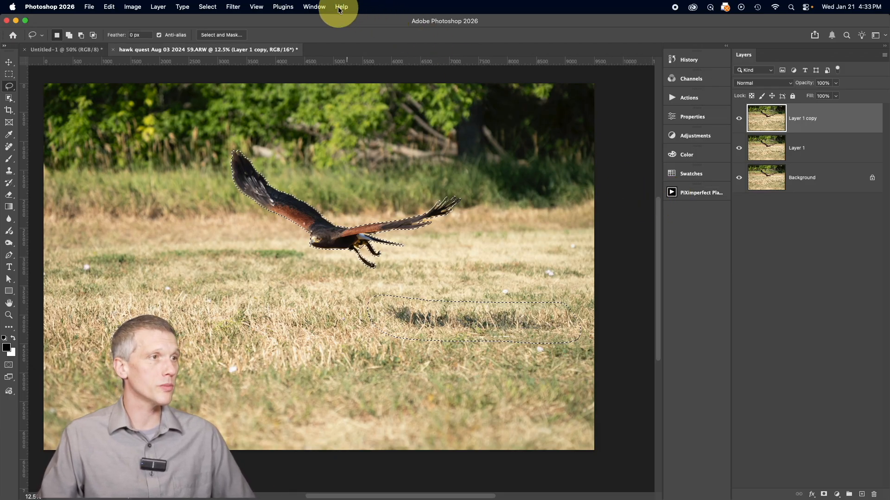
Enable the Contextual Task Bar and replace the selected hawk and shadow using Generative Fill without a prompt, choosing the second variation.
click(314, 6)
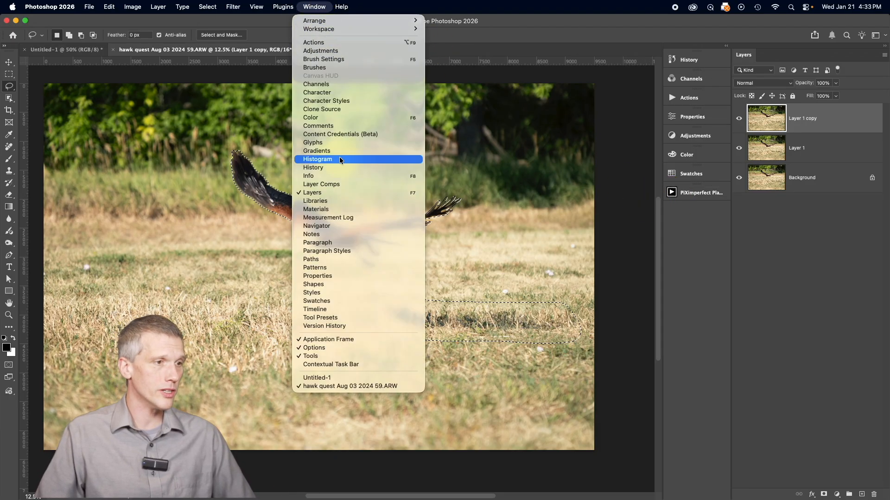
click(379, 364)
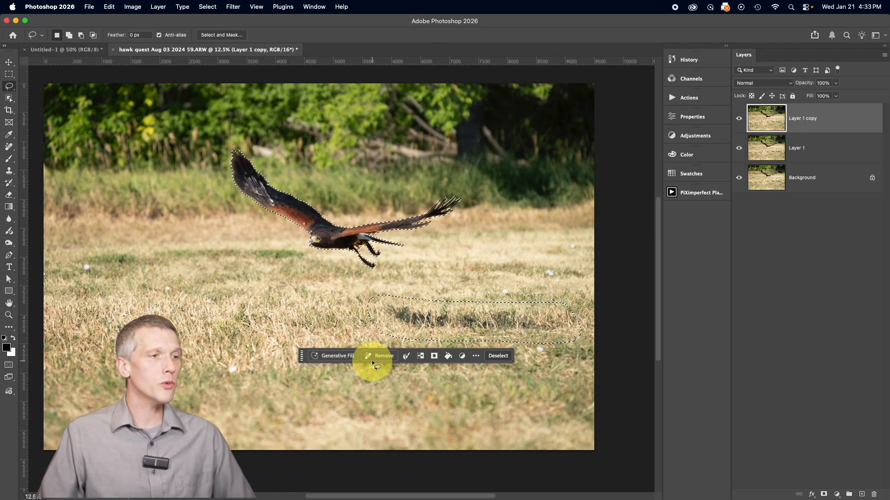
click(335, 356)
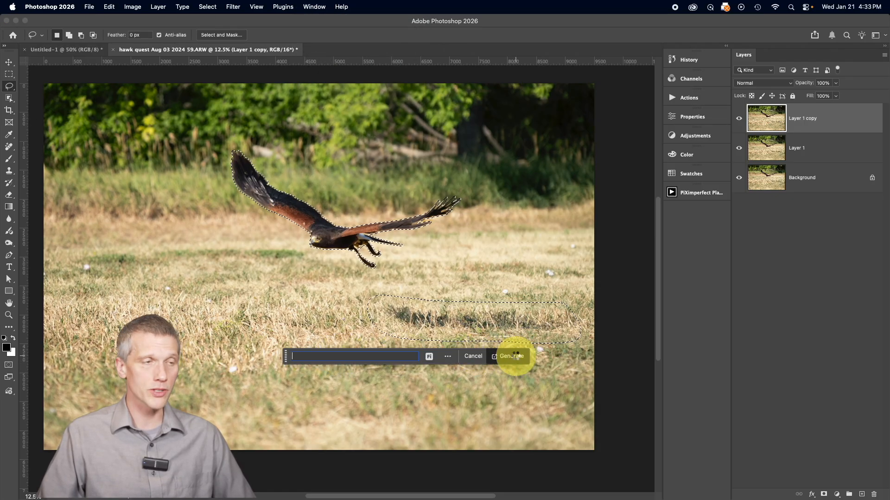
click(516, 355)
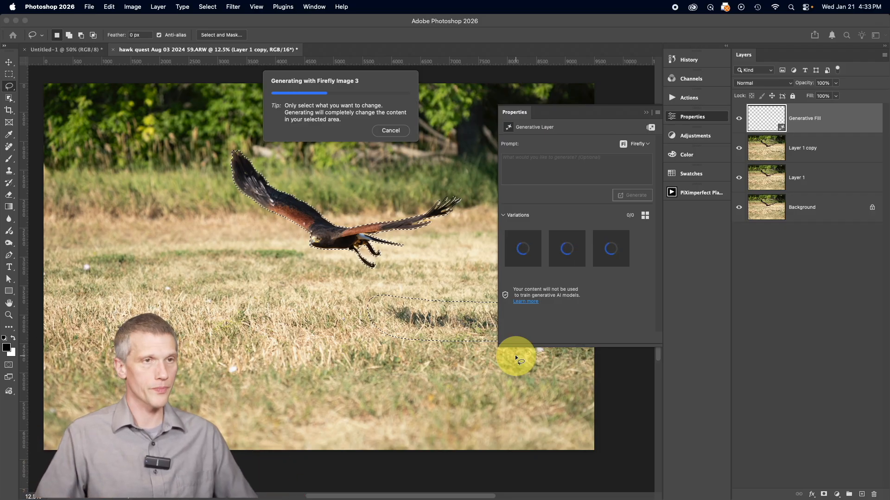
click(569, 247)
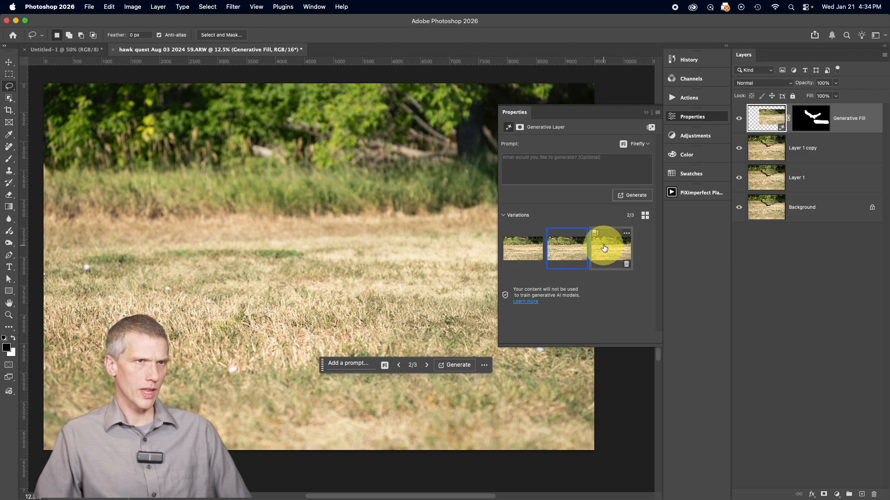
click(646, 113)
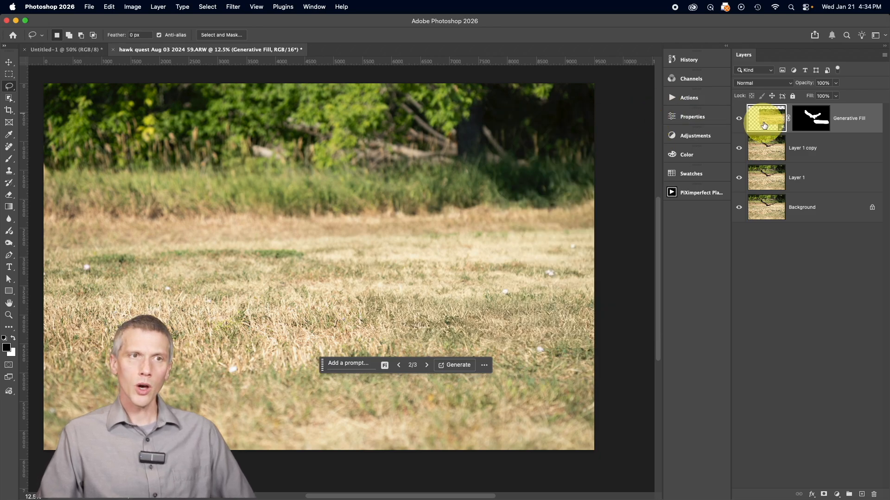
click(737, 119)
click(737, 119)
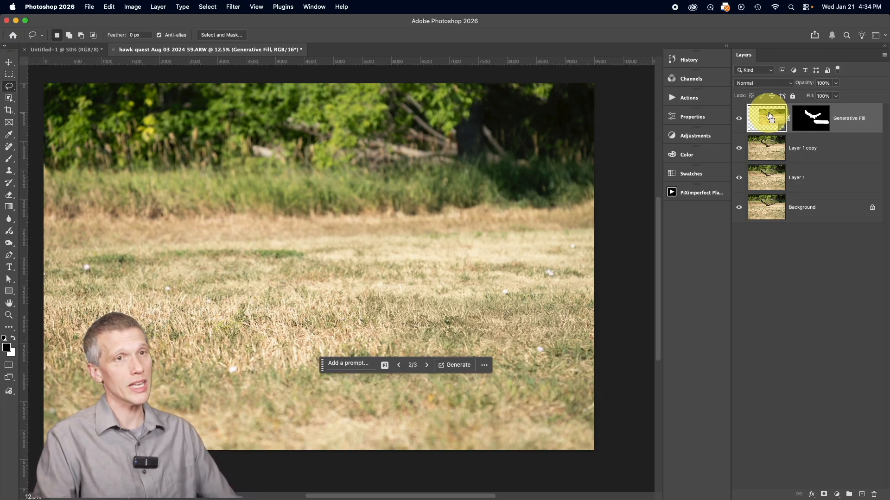
Stamp all visible layers into a new layer and move Layer 1 copy above it to the top of the stack.
key(super+alt+shift+e)
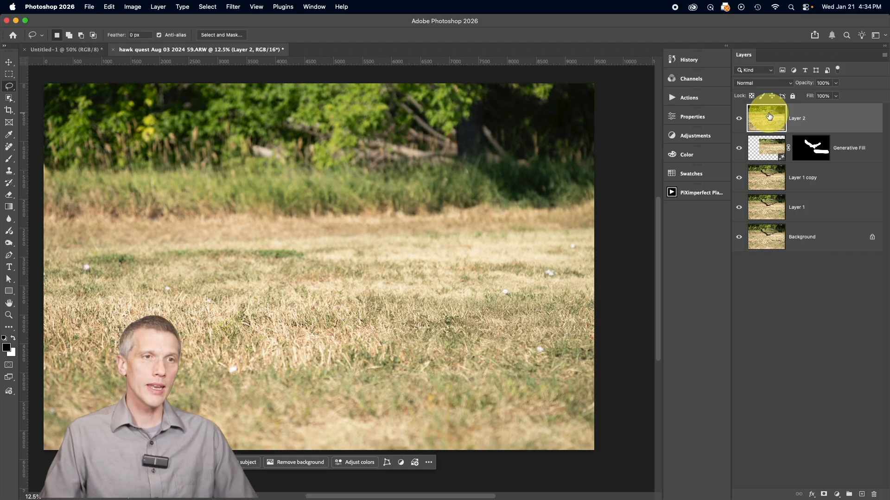
scroll(445, 227, left, 3)
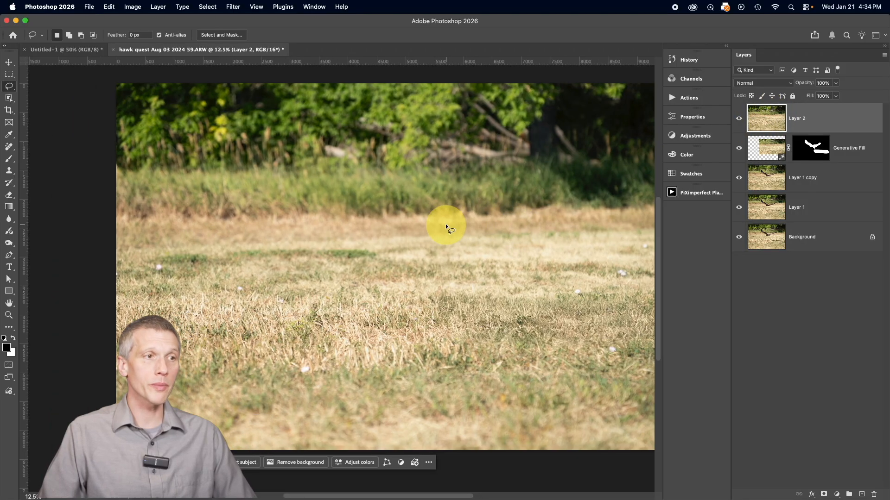
drag(770, 181, 768, 105)
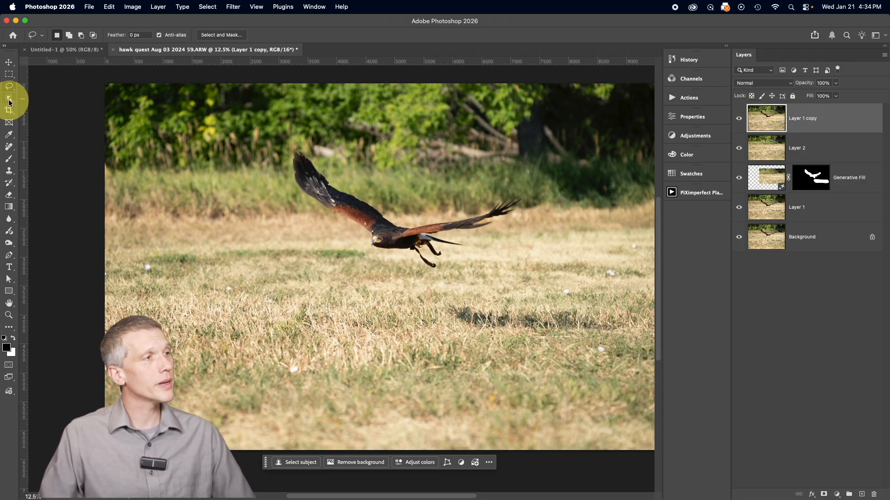
Select the hawk on Layer 1 copy with Select Subject and turn the selection into a layer mask.
click(9, 99)
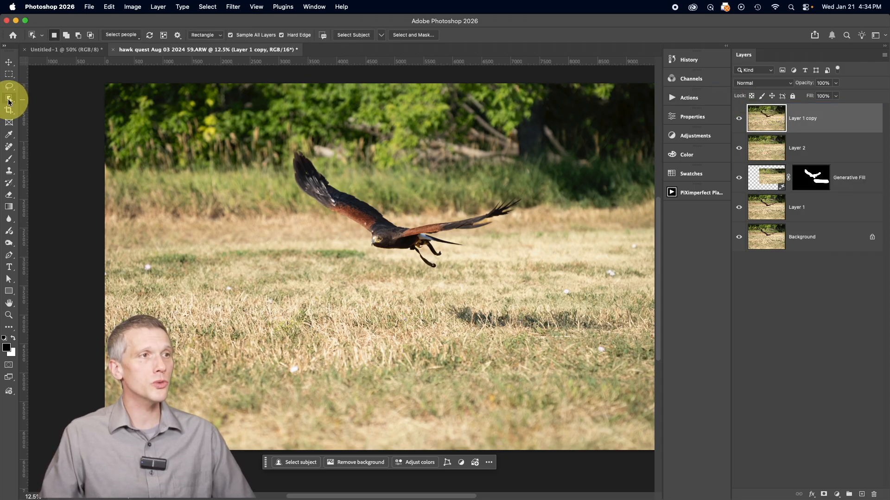
click(363, 37)
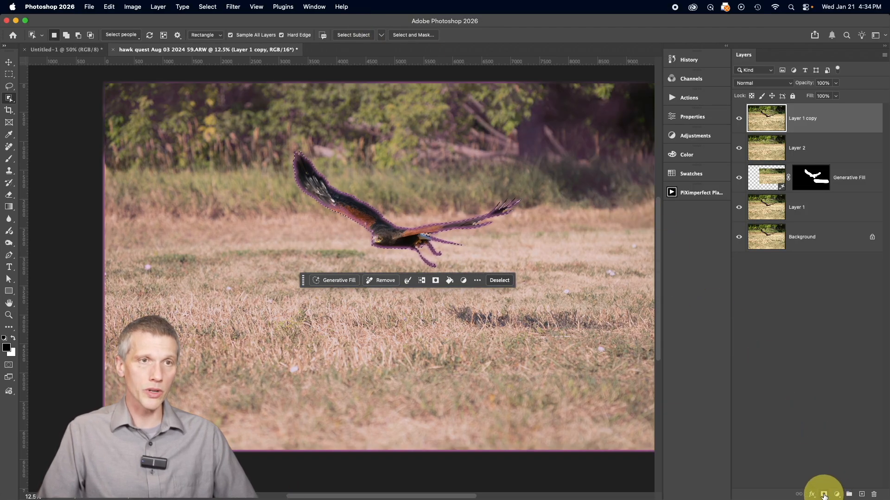
click(823, 495)
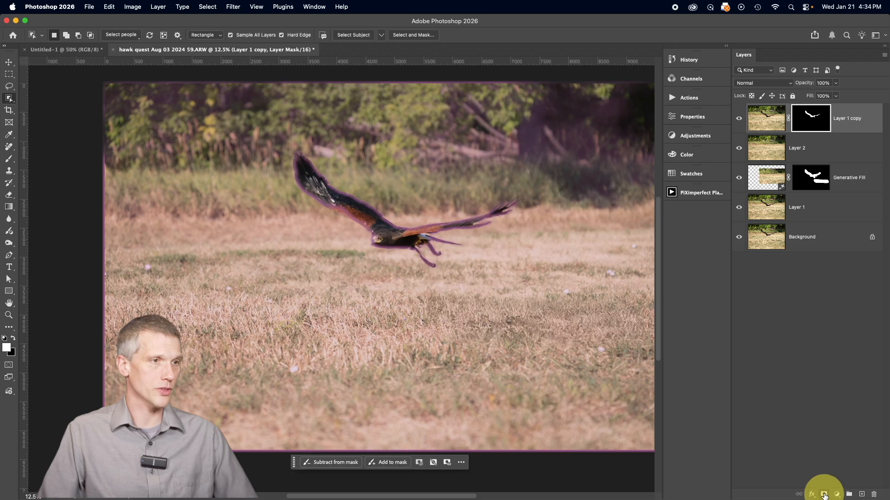
Check Layer 1 copy on its own, and move the masked hawk to the left side of the photo with the Move tool.
click(9, 62)
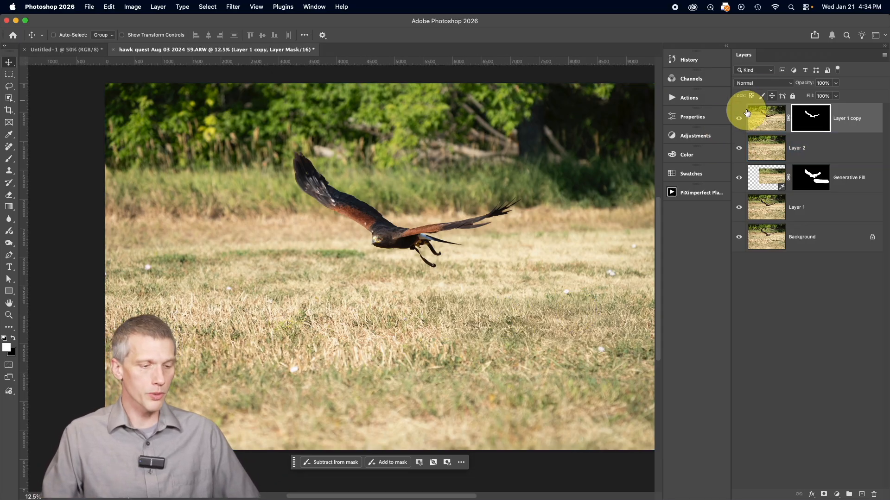
alt+click(740, 121)
alt+click(739, 122)
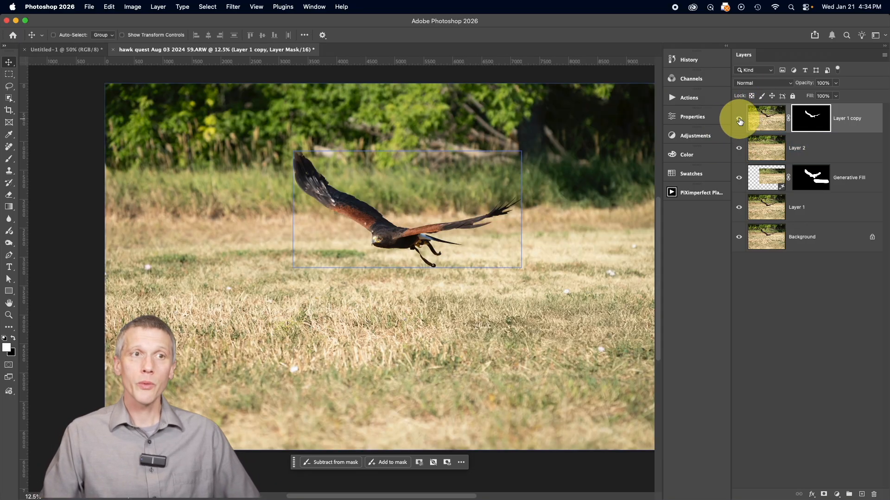
click(761, 121)
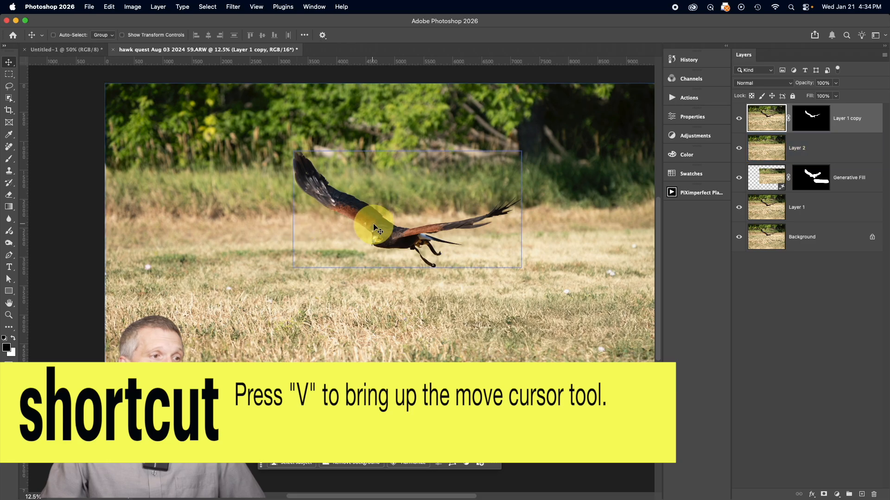
drag(367, 224, 274, 244)
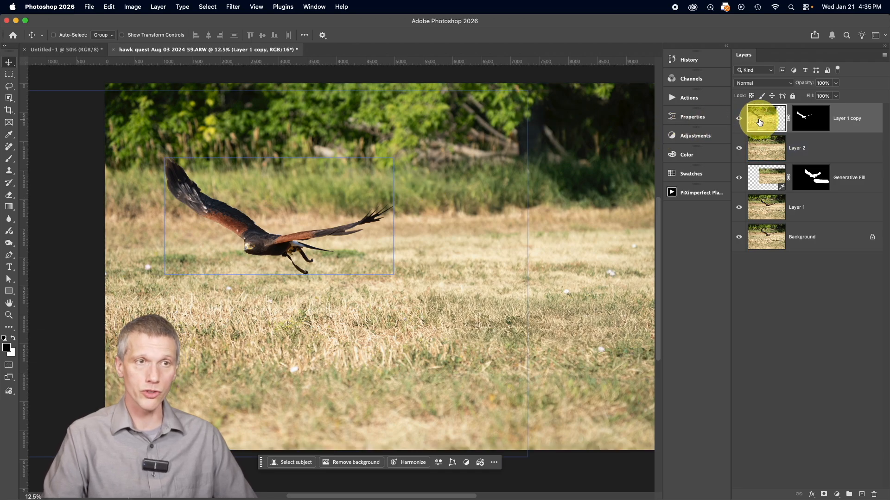
Duplicate the masked hawk layer and move the hawk on Layer 1 copy down and to the right over the foreground grass.
key(super+j)
click(761, 146)
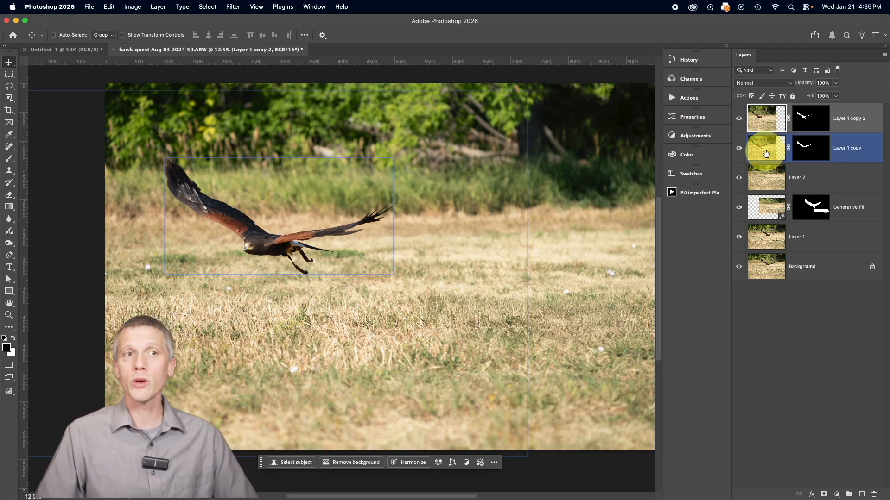
drag(278, 241, 417, 372)
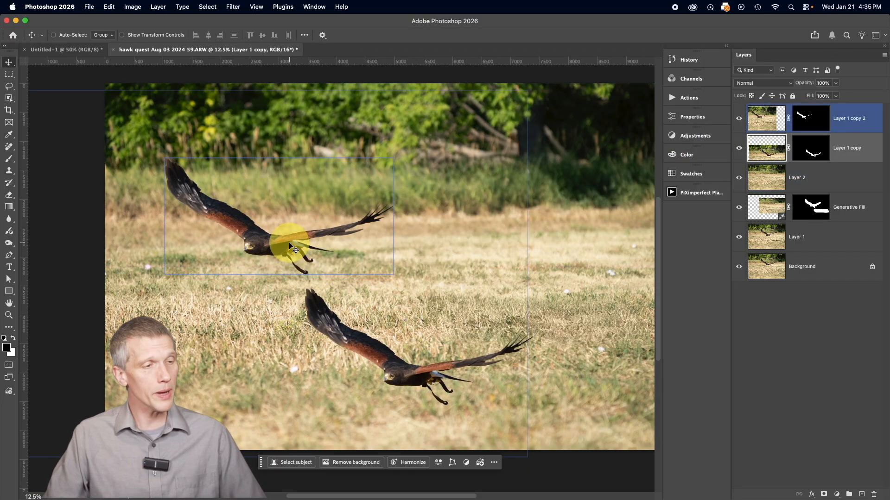
drag(417, 369, 432, 352)
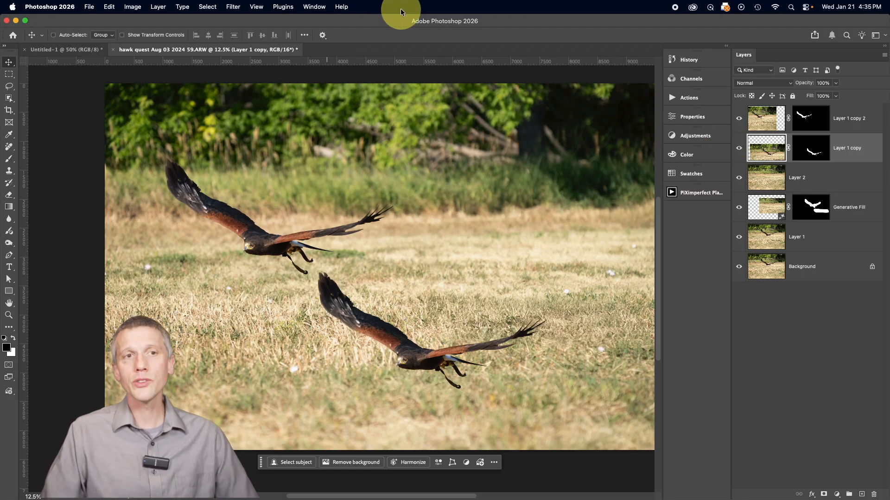
Convert Layer 1 copy to a smart object, then scale its hawk to 84.65% and rotate it about -14.8° over the foreground grass.
right_click(869, 143)
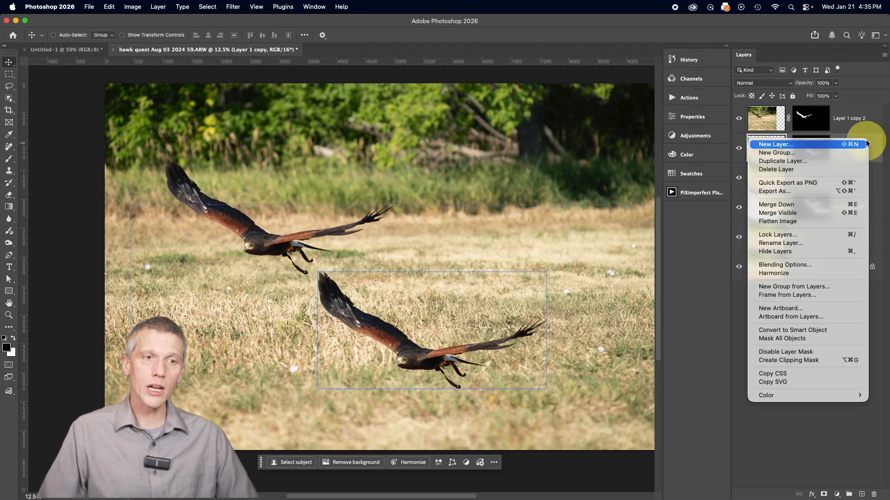
click(814, 333)
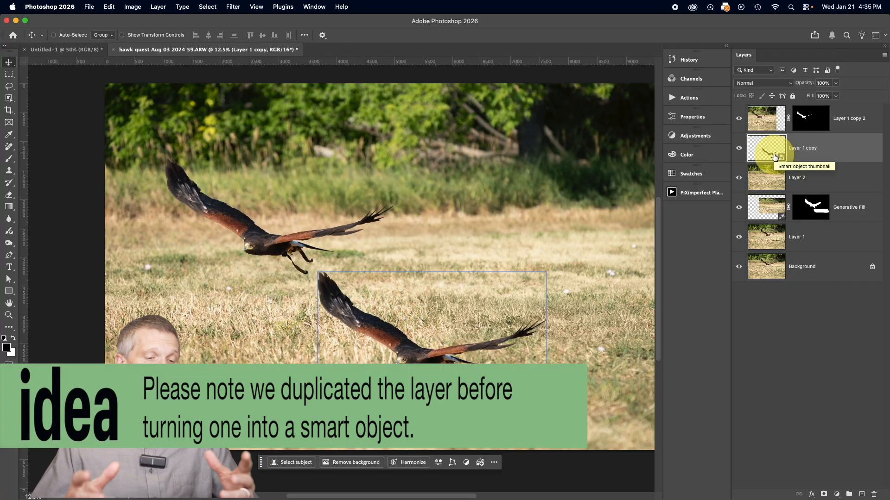
key(super+t)
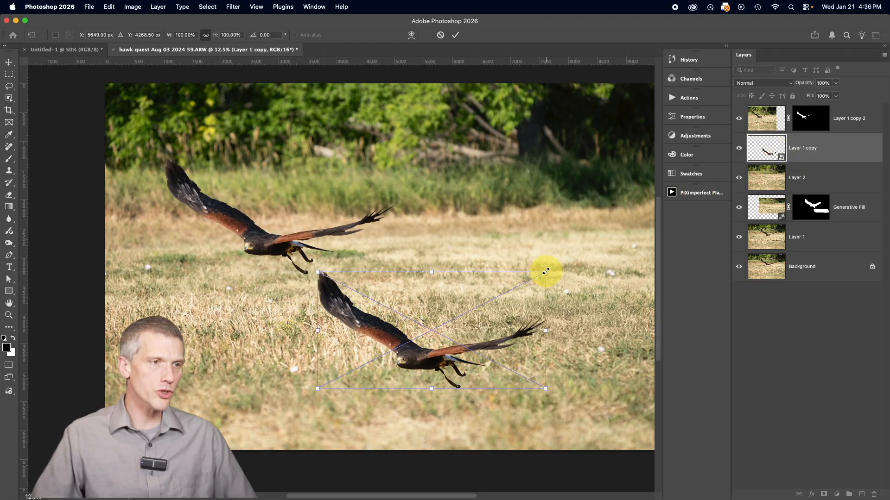
drag(545, 272, 494, 268)
drag(423, 355, 430, 345)
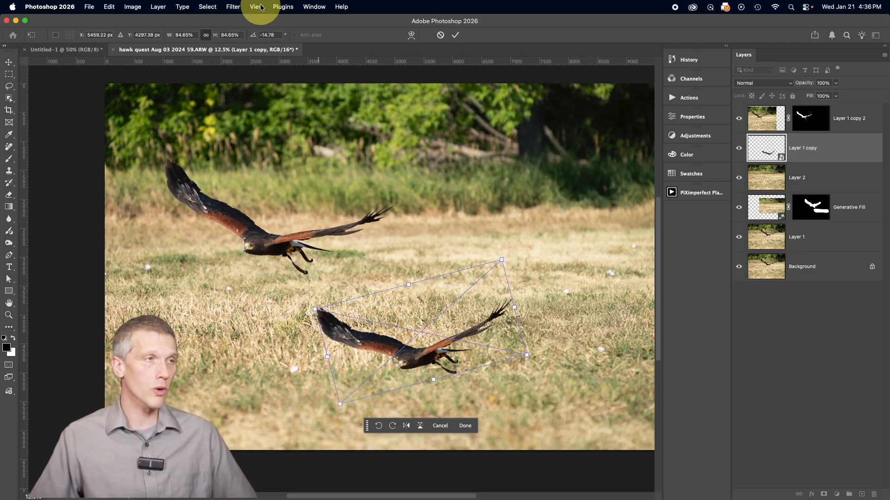
click(231, 7)
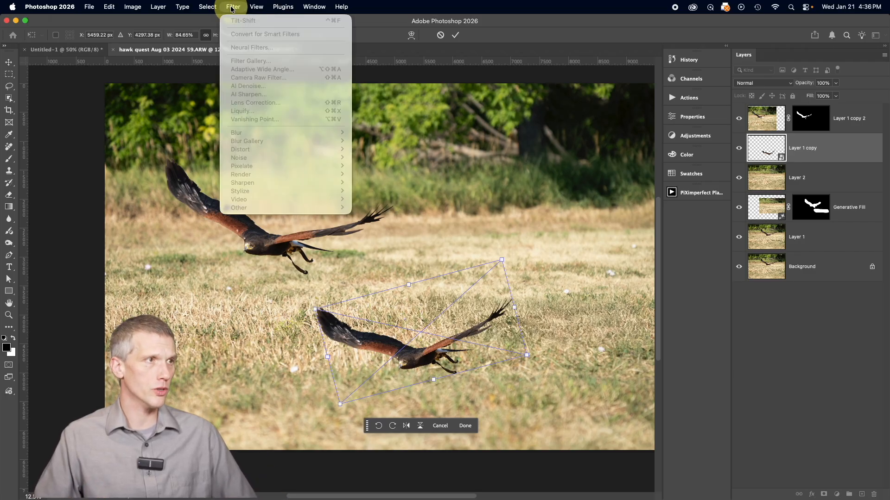
click(232, 7)
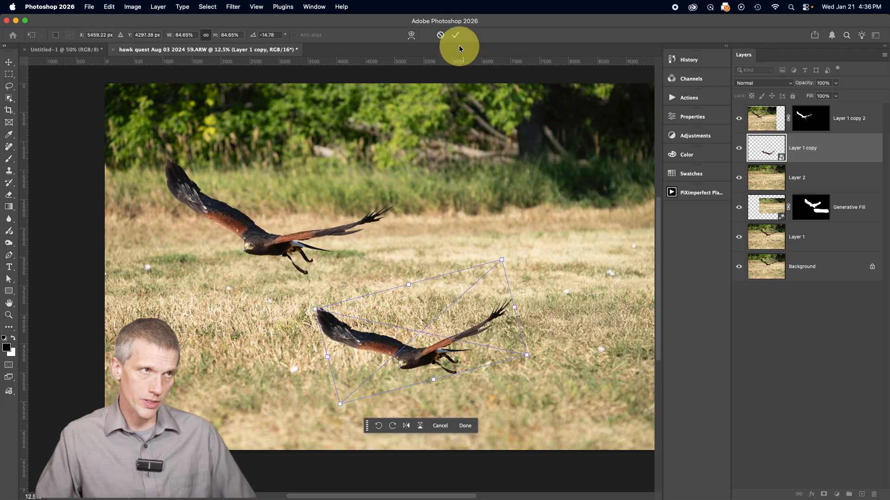
click(456, 35)
Apply a Gaussian Blur with a radius of 88.4 pixels to the Layer 1 copy smart object.
click(233, 7)
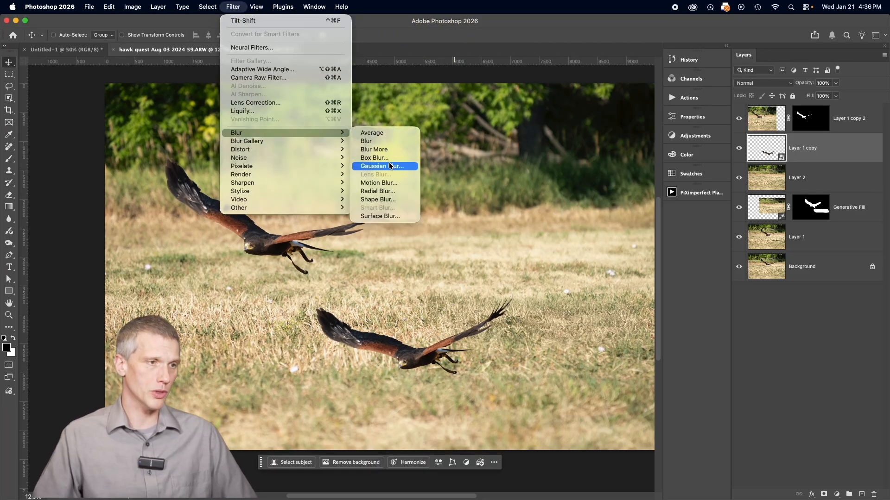
click(415, 271)
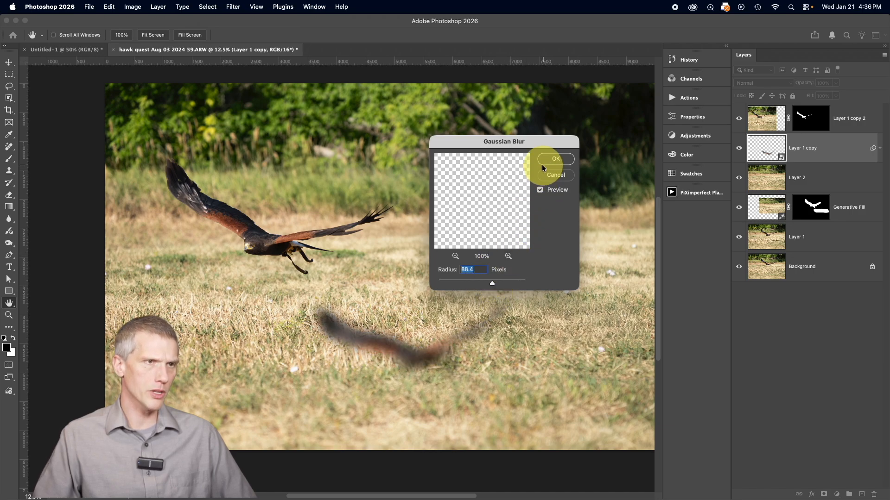
click(555, 159)
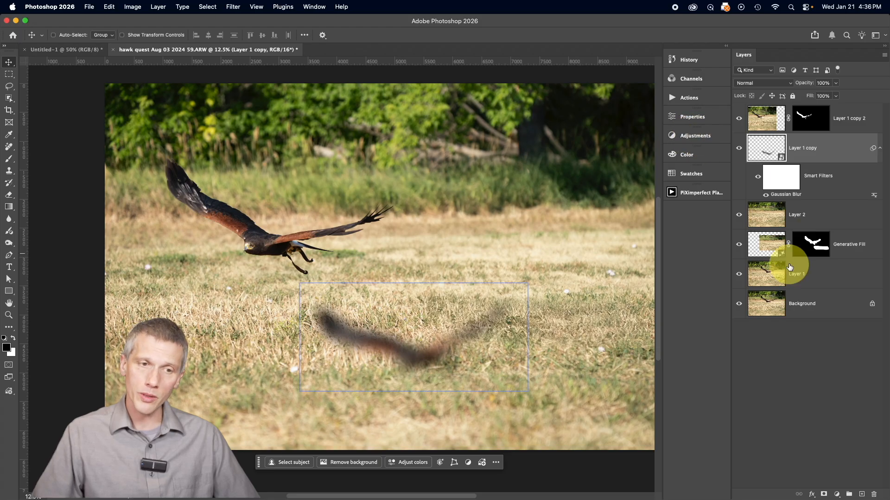
Add a black (000000) Solid Color fill layer above Layer 1 copy and clip it to that layer.
click(837, 494)
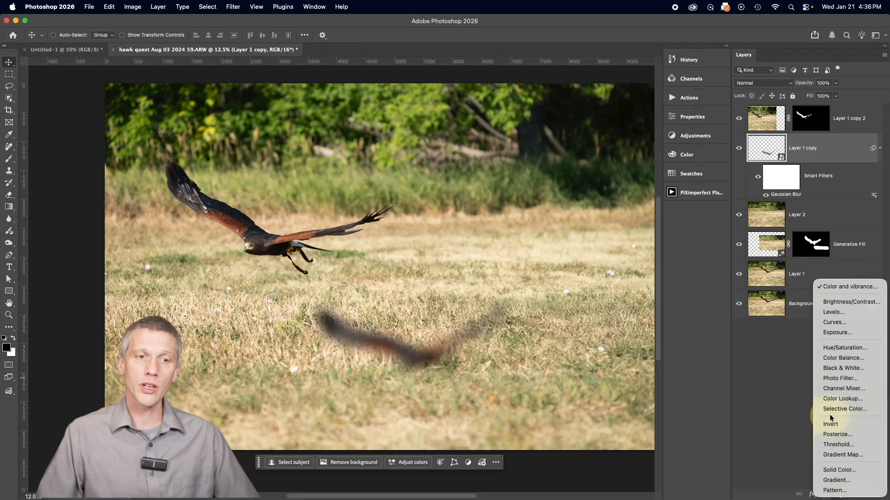
click(838, 475)
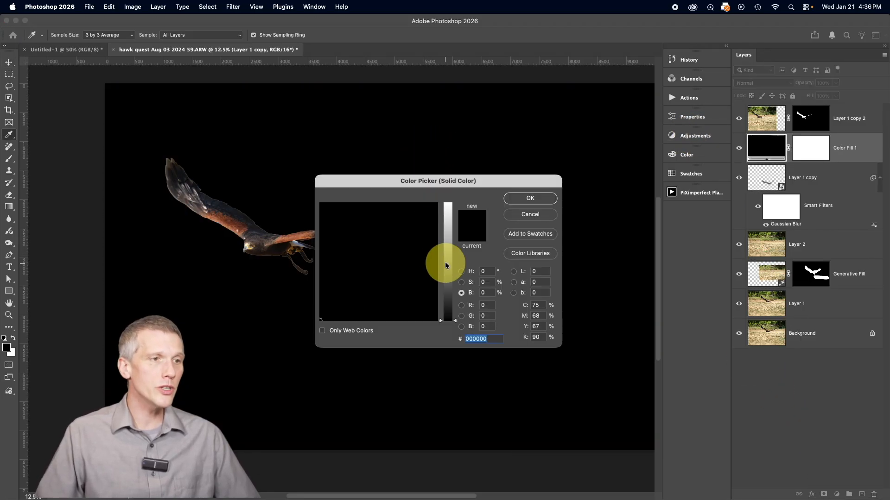
drag(446, 246, 445, 369)
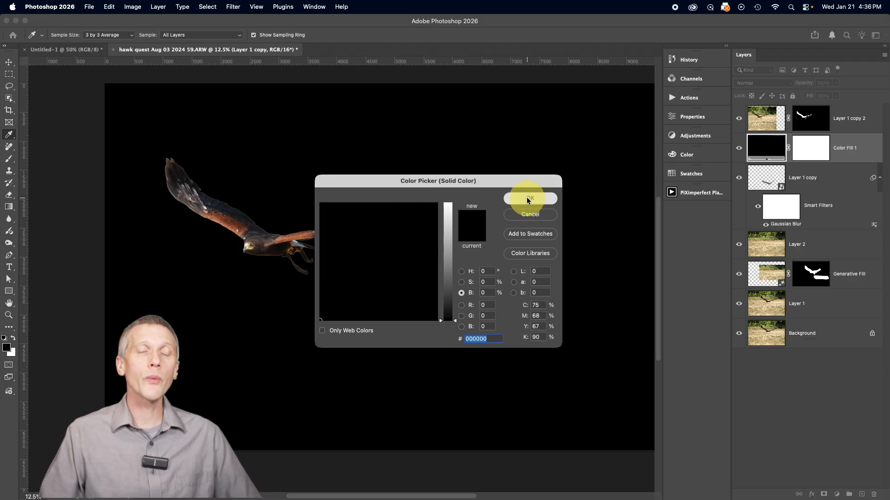
click(529, 198)
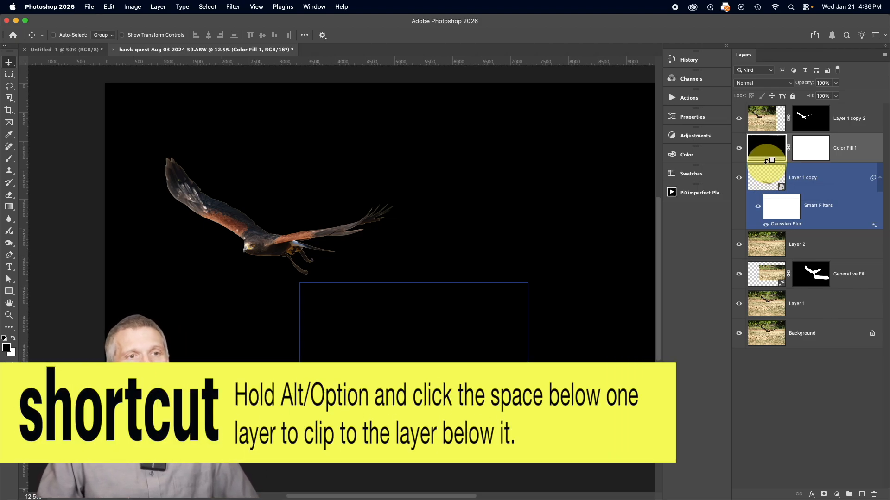
alt+click(760, 168)
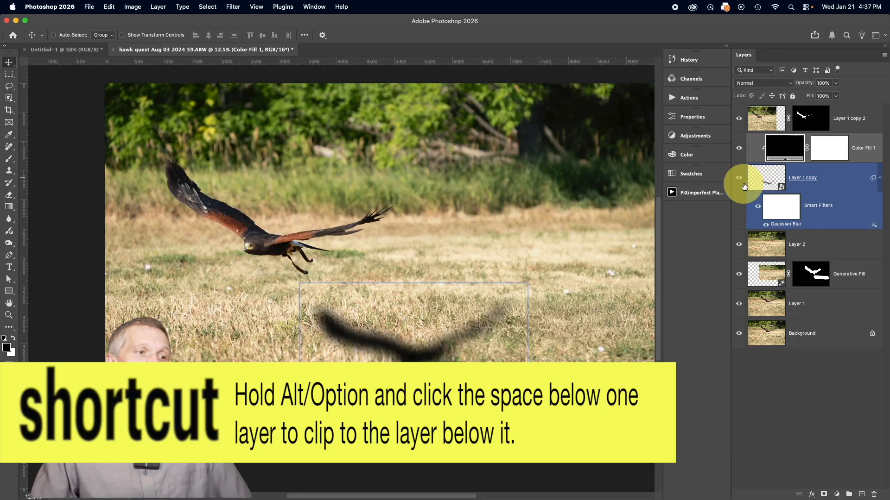
Set the blend mode of the blurred Layer 1 copy to Multiply.
scroll(415, 353, left, 3)
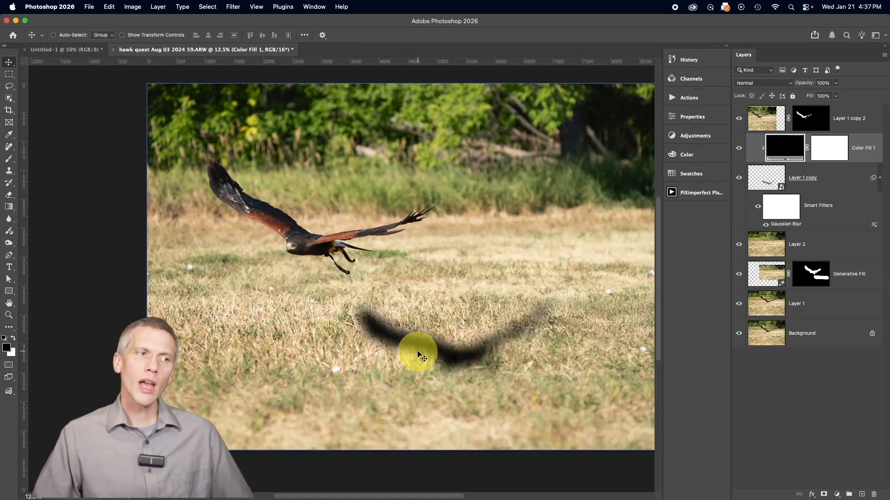
scroll(418, 354, right, 3)
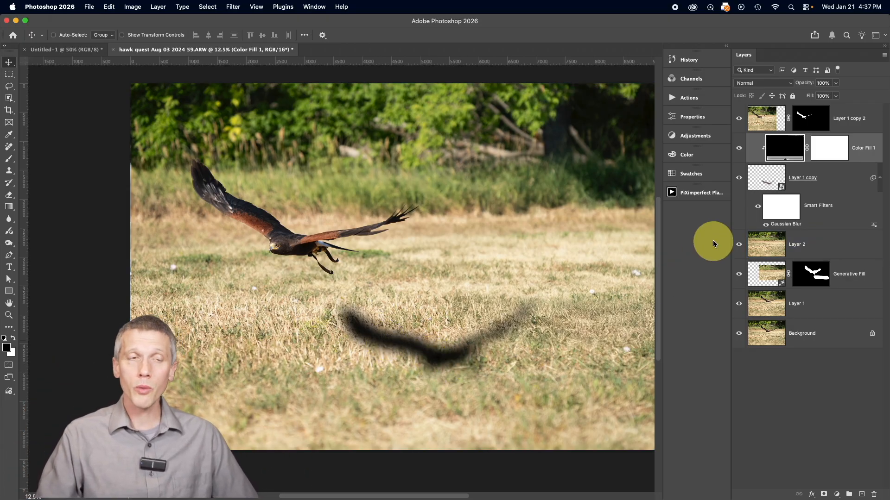
click(744, 198)
click(767, 177)
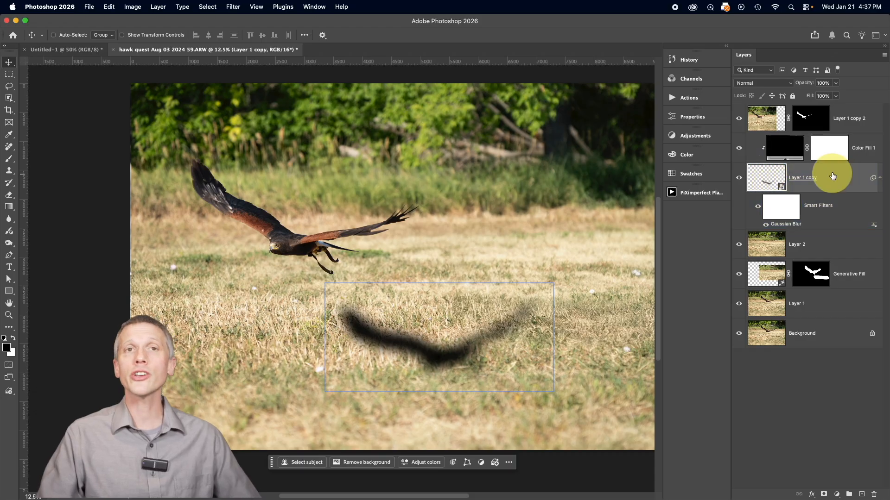
click(767, 84)
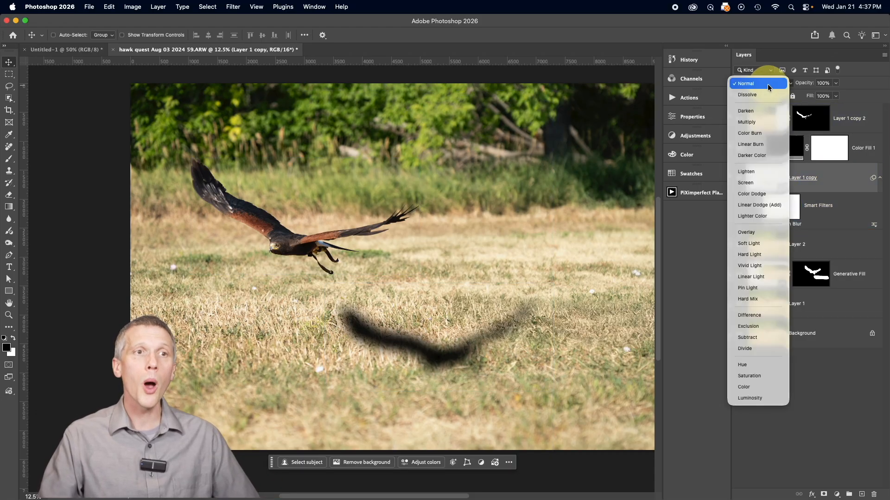
click(748, 120)
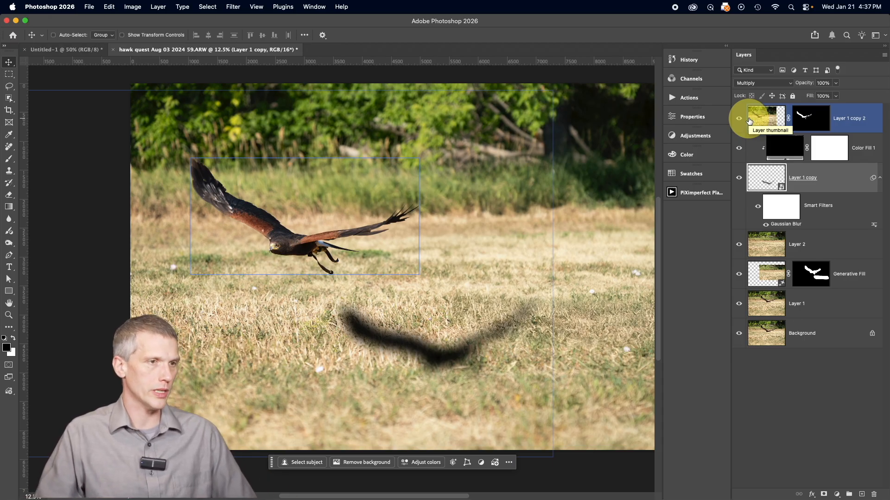
Free-transform the shadow on Layer 1 copy to 69.19% scale and a -19.19° rotation.
click(765, 178)
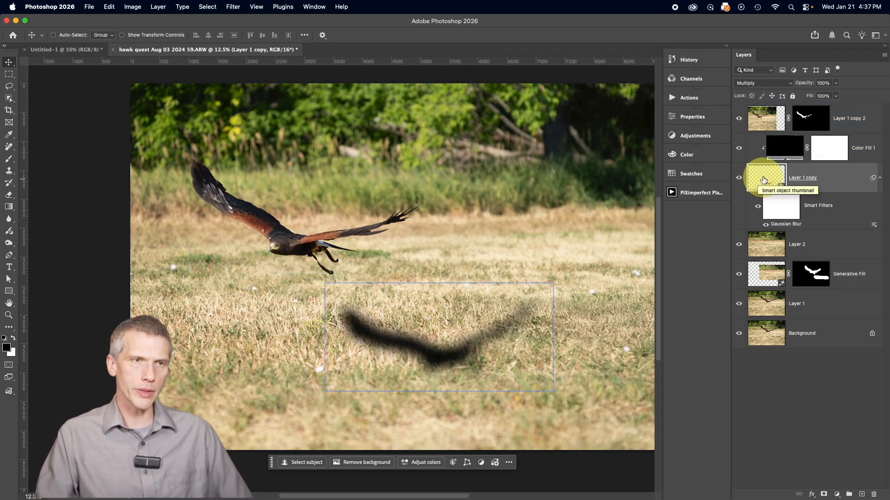
key(super+t)
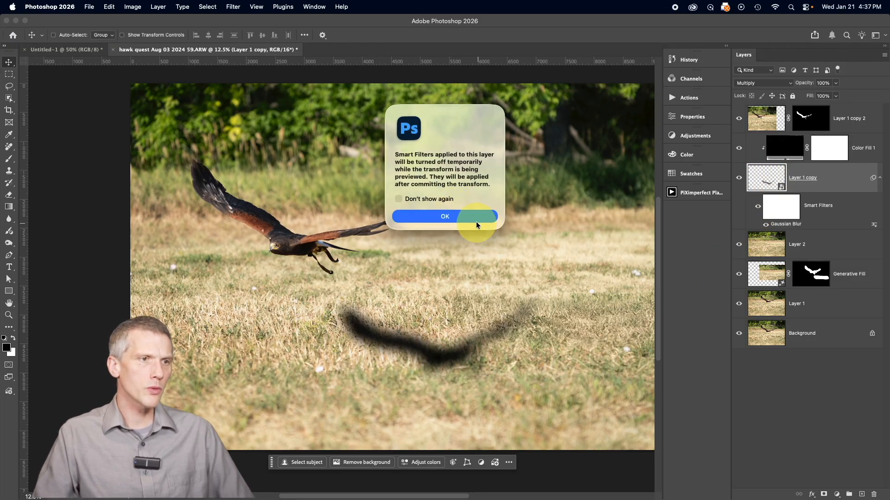
click(477, 218)
drag(527, 259, 496, 272)
drag(466, 325, 470, 321)
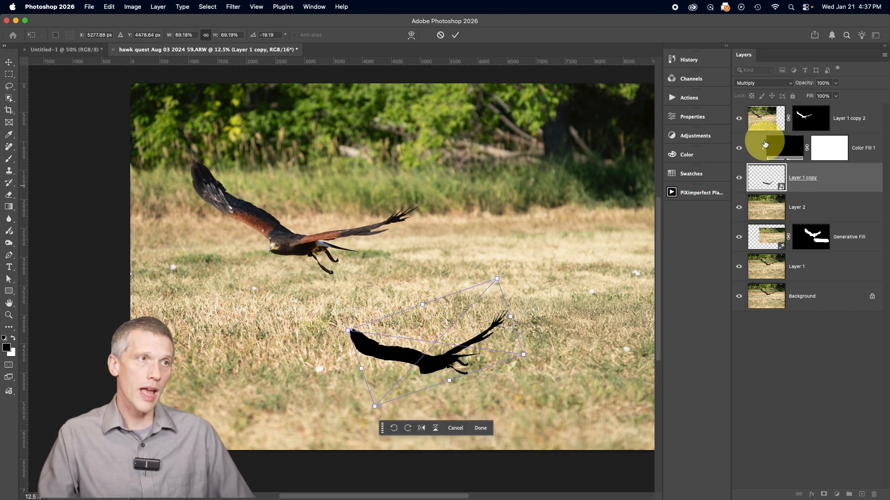
click(455, 35)
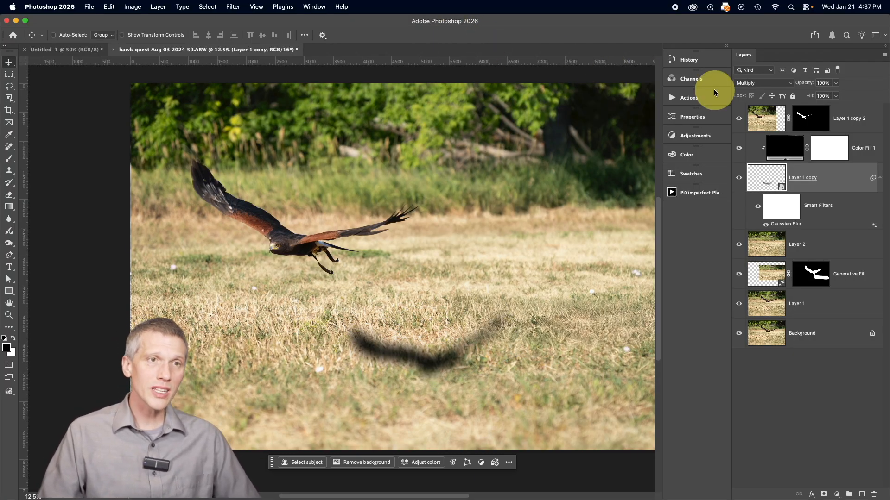
Enlarge the hawk on Layer 1 copy 2 to 114.16% with Free Transform.
click(783, 116)
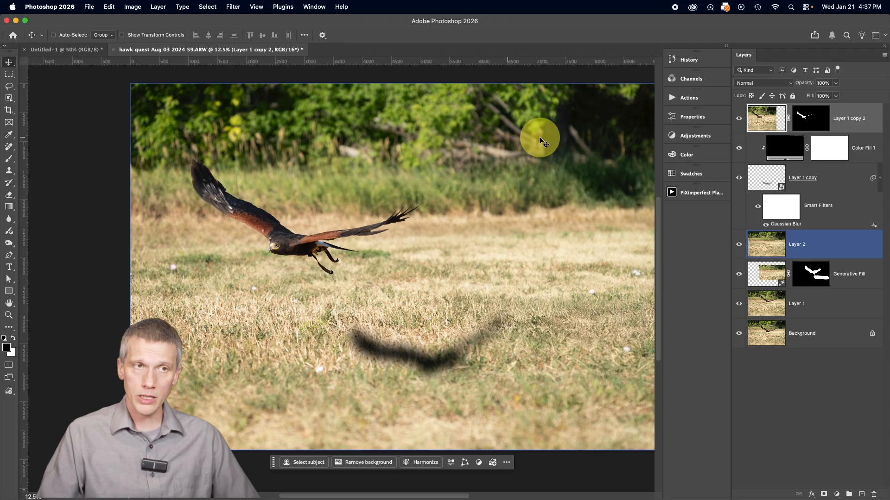
click(765, 121)
key(super+t)
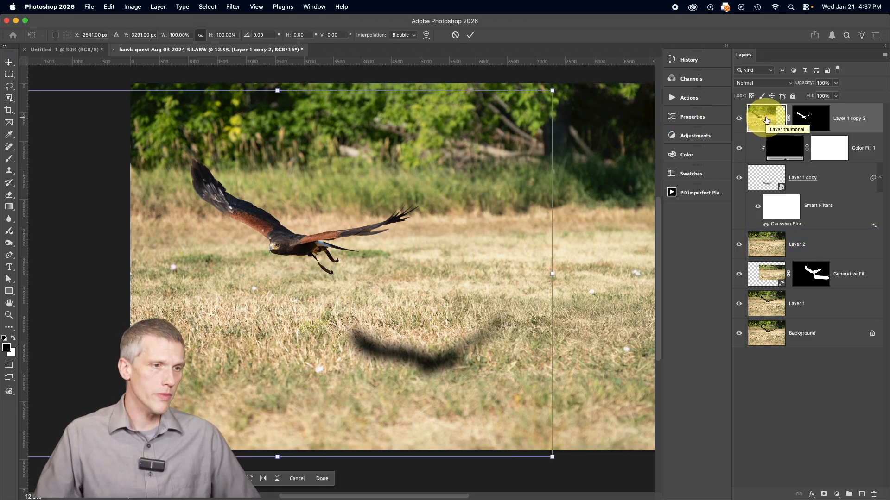
key(super+minus)
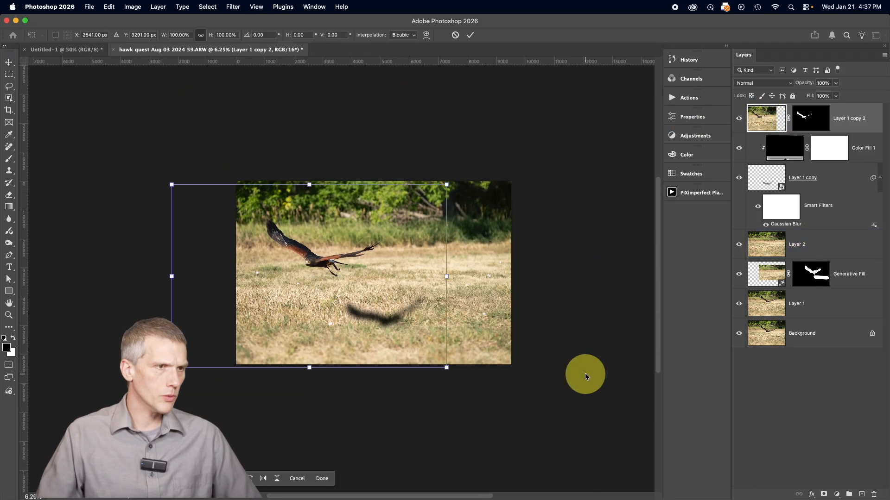
drag(448, 369, 485, 393)
drag(347, 270, 339, 267)
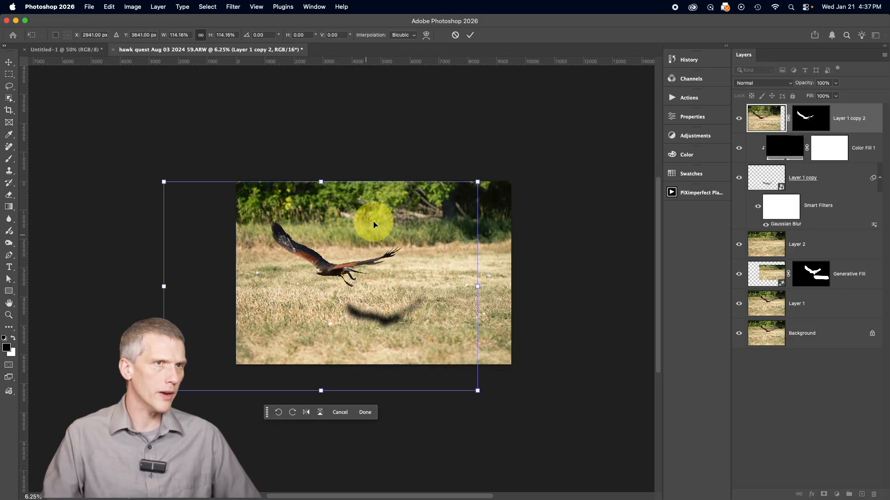
click(470, 36)
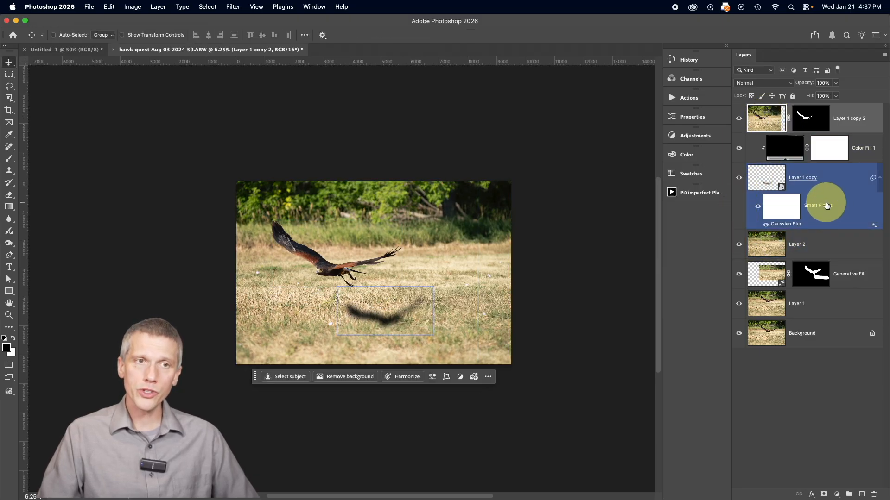
Group Layer 1 copy 2, Color Fill 1 and Layer 1 copy, and name the group "bird".
shift+click(847, 176)
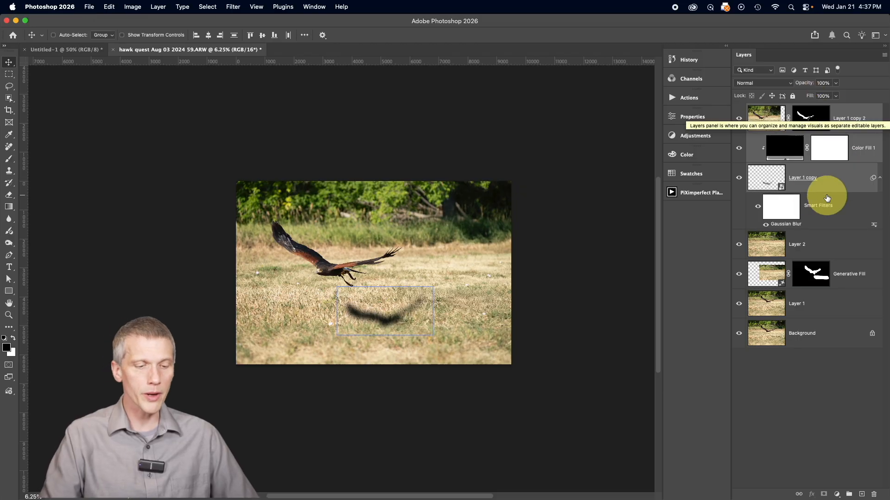
key(super+g)
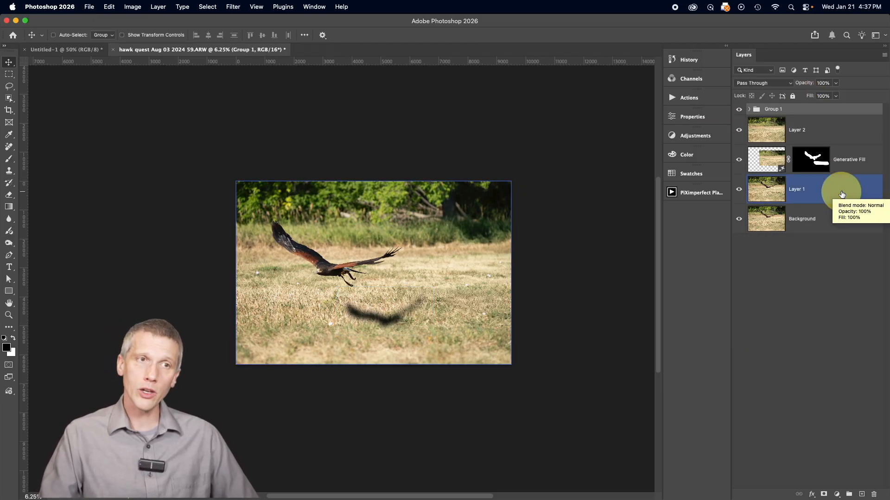
double_click(772, 108)
text(bir)
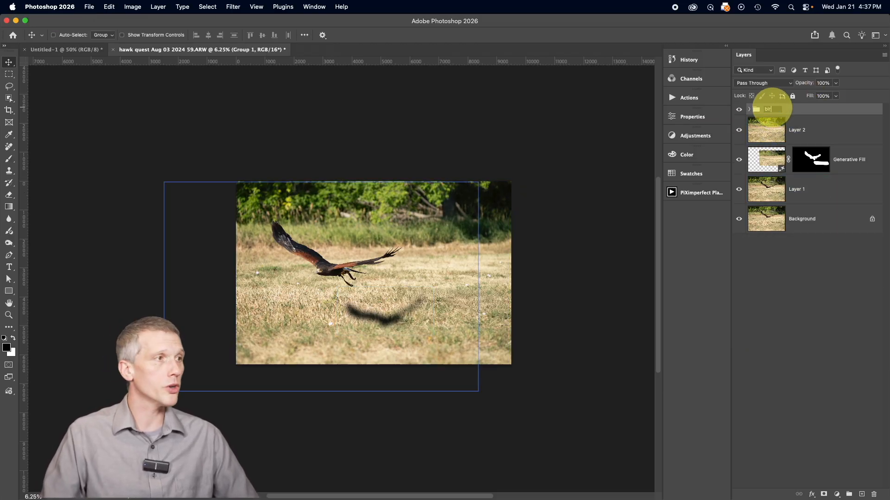
text(d)
key(Return)
Keep the Move tool's auto-select target on Group and reposition the bird group within the photo.
click(325, 114)
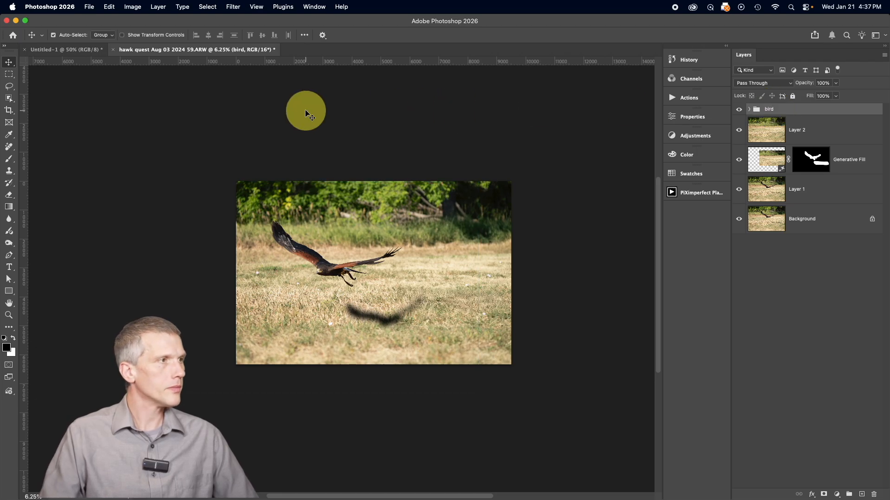
key(super+0)
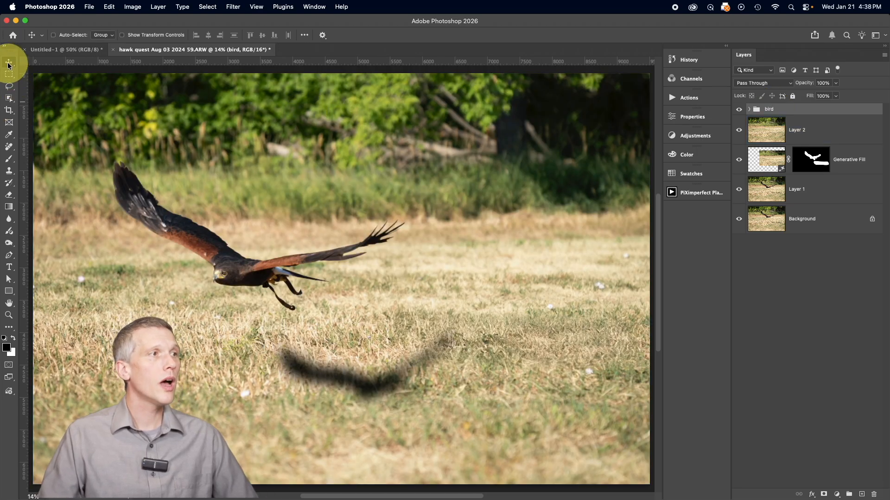
click(98, 36)
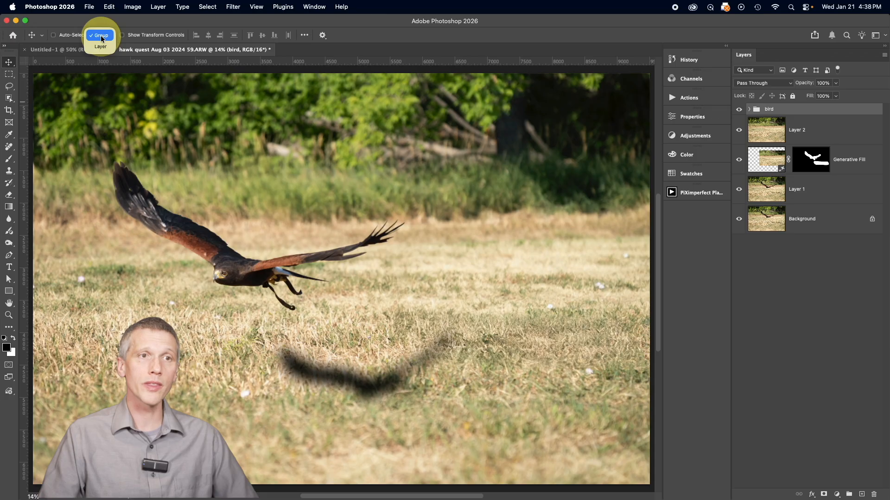
click(101, 36)
click(808, 124)
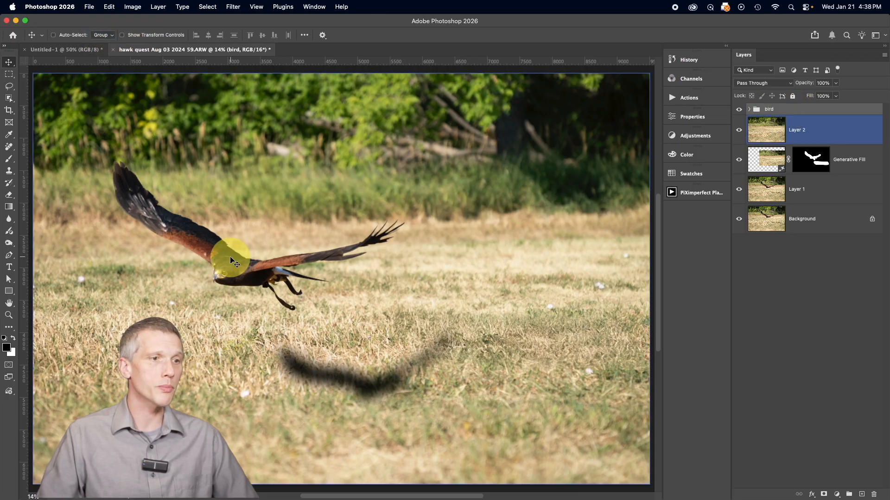
drag(231, 261, 370, 251)
mouse_move(237, 283)
mouse_down()
mouse_move(320, 248)
mouse_move(358, 263)
mouse_move(273, 253)
mouse_move(234, 278)
mouse_up()
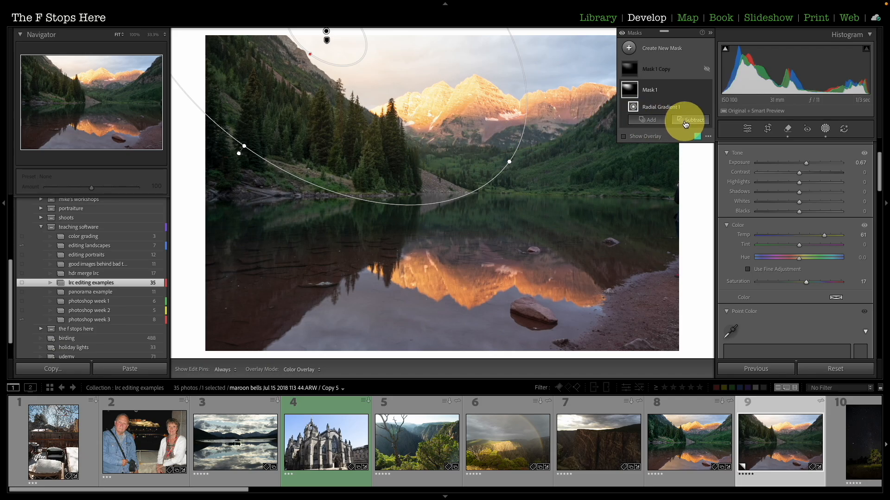
click(689, 122)
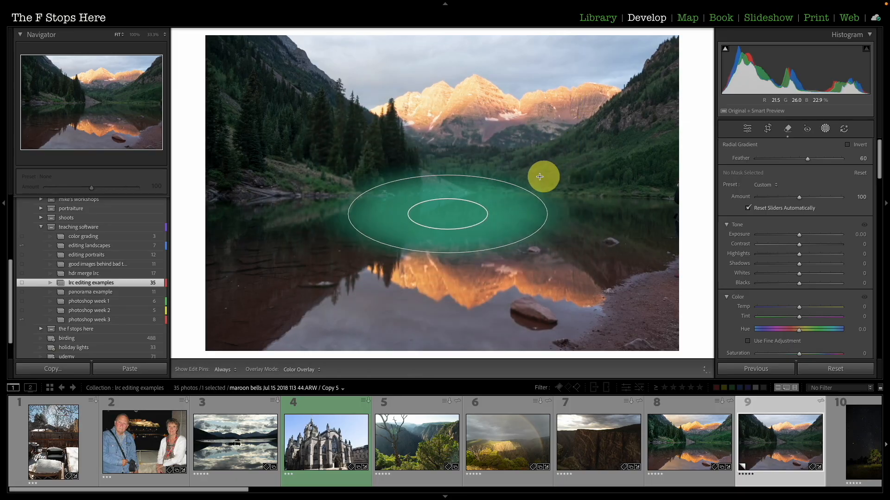
drag(541, 174, 586, 109)
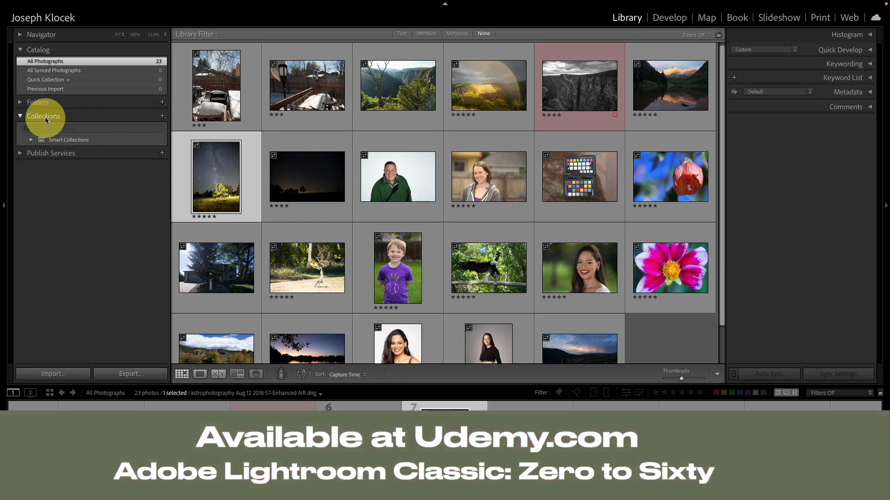
click(161, 116)
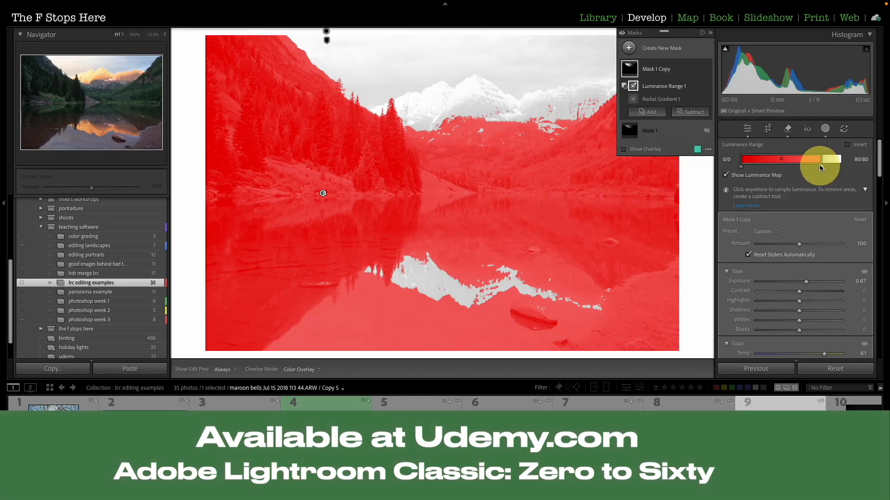